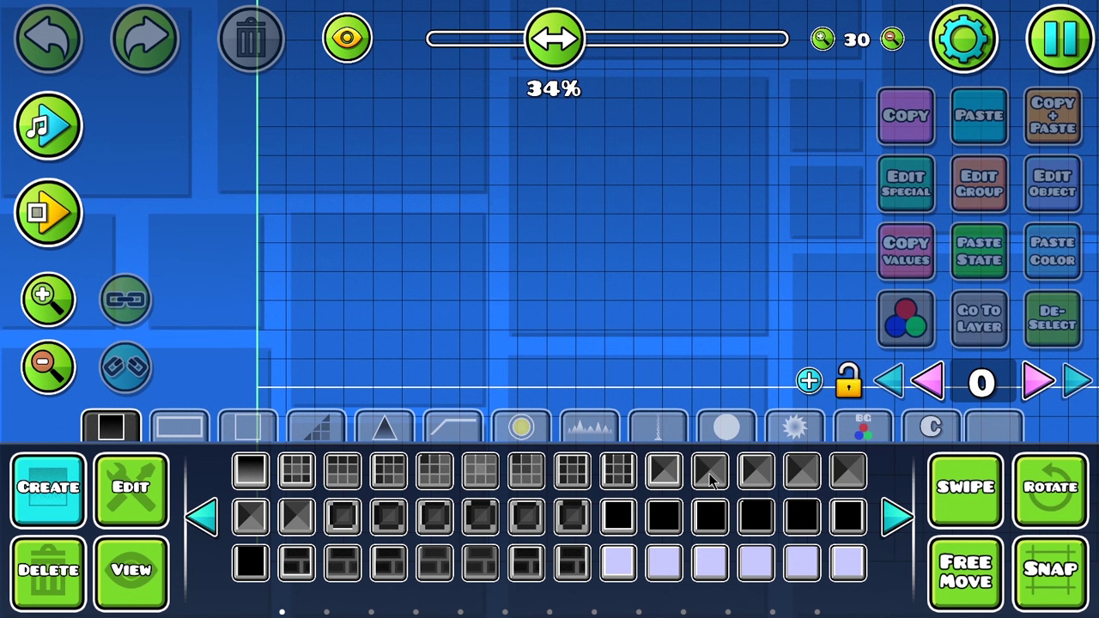
Place three color triggers side by side in a row ahead of the white block.
{"action": "left_click", "coordinate": [862, 429]}
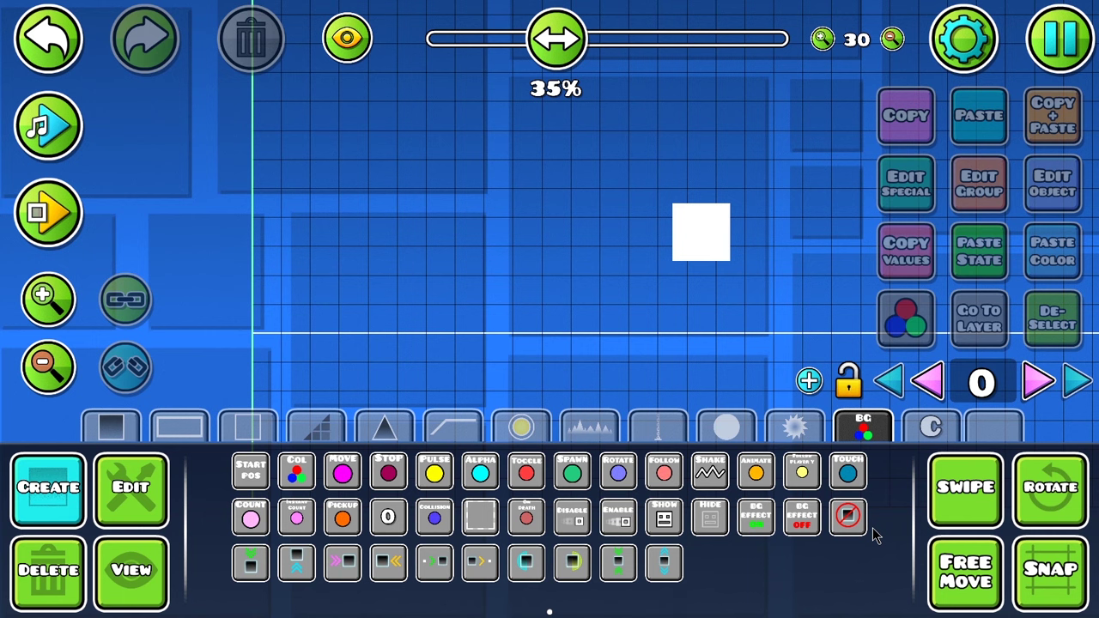
{"action": "left_click", "coordinate": [309, 473]}
{"action": "scroll", "coordinate": [424, 245], "scroll_direction": "up", "scroll_amount": 1}
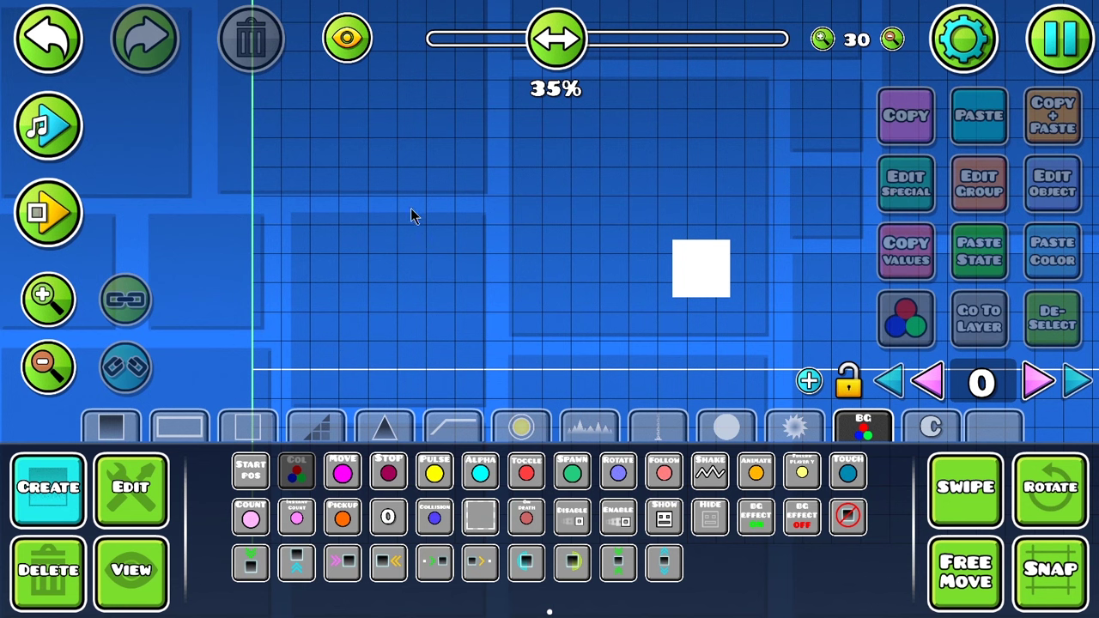
{"action": "left_click_drag", "start_coordinate": [406, 211], "coordinate": [462, 211]}
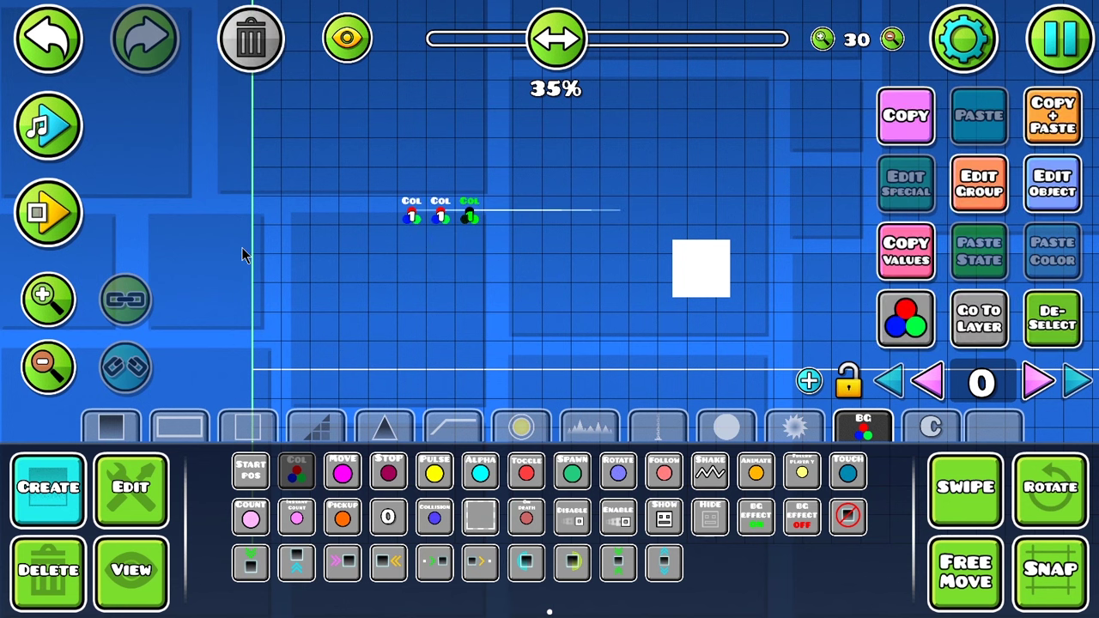
Set the first color trigger's color to yellow, FFF100.
{"action": "key", "text": "2"}
{"action": "left_click", "coordinate": [413, 212]}
{"action": "left_click", "coordinate": [1041, 199]}
{"action": "left_click", "coordinate": [481, 334]}
{"action": "left_click", "coordinate": [471, 164]}
{"action": "left_click", "coordinate": [547, 557]}
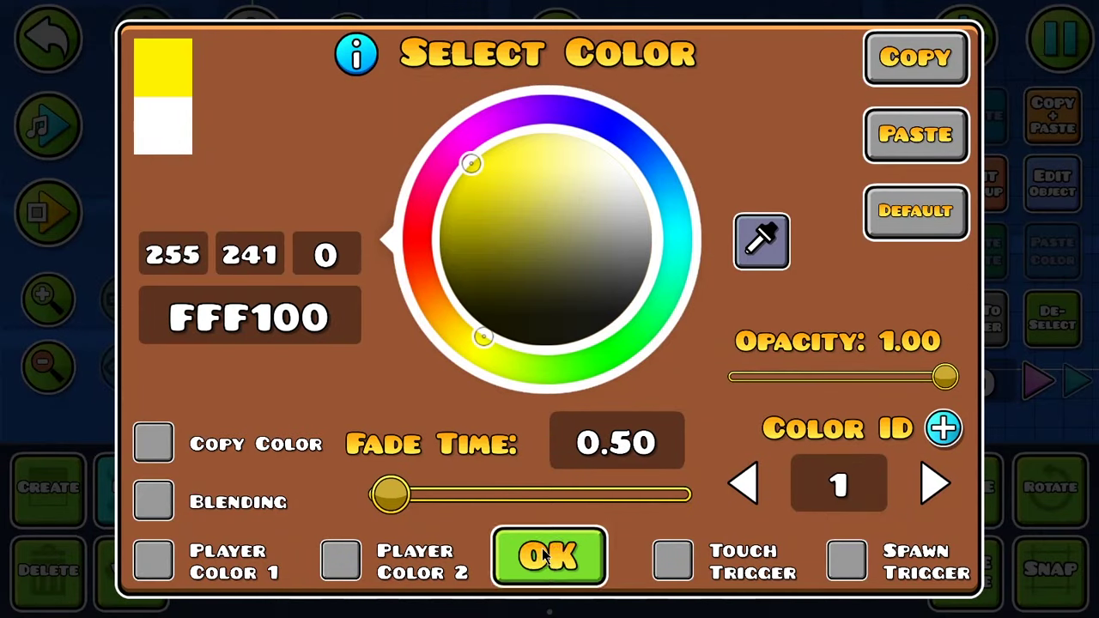
Set the second color trigger's color to a saturated green.
{"action": "left_click", "coordinate": [442, 212]}
{"action": "left_click", "coordinate": [1052, 184]}
{"action": "left_click", "coordinate": [589, 349]}
{"action": "left_click_drag", "start_coordinate": [549, 244], "coordinate": [386, 185]}
{"action": "left_click", "coordinate": [479, 150]}
{"action": "left_click", "coordinate": [555, 545]}
Set the third color trigger to cyan and reduce its fade time to the minimum.
{"action": "left_click", "coordinate": [1052, 184]}
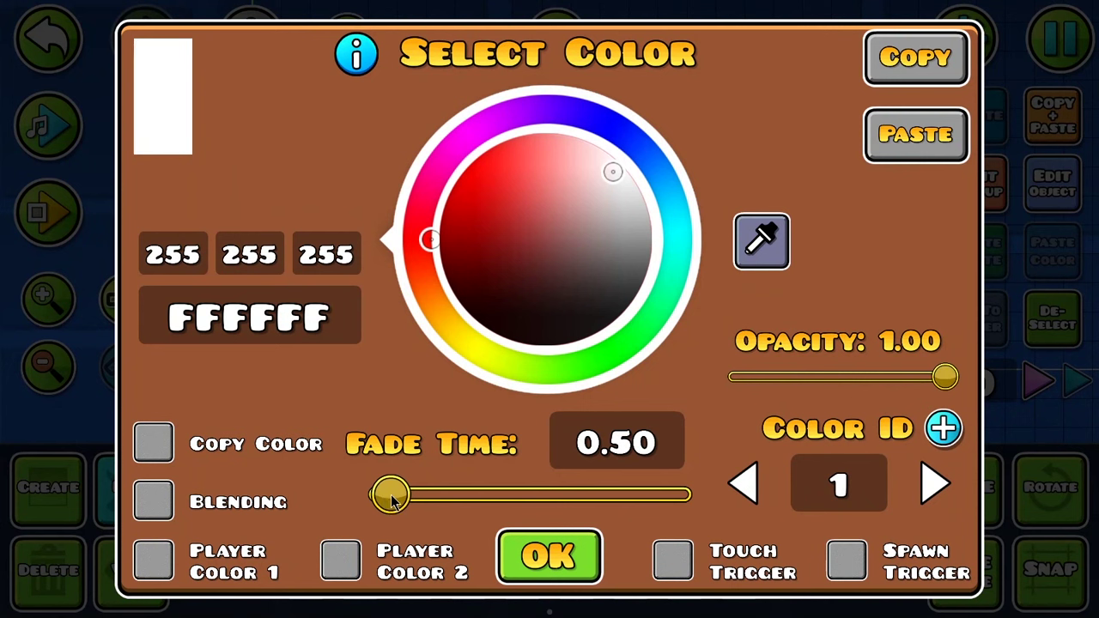
{"action": "left_click_drag", "start_coordinate": [391, 500], "coordinate": [303, 502]}
{"action": "left_click", "coordinate": [549, 556]}
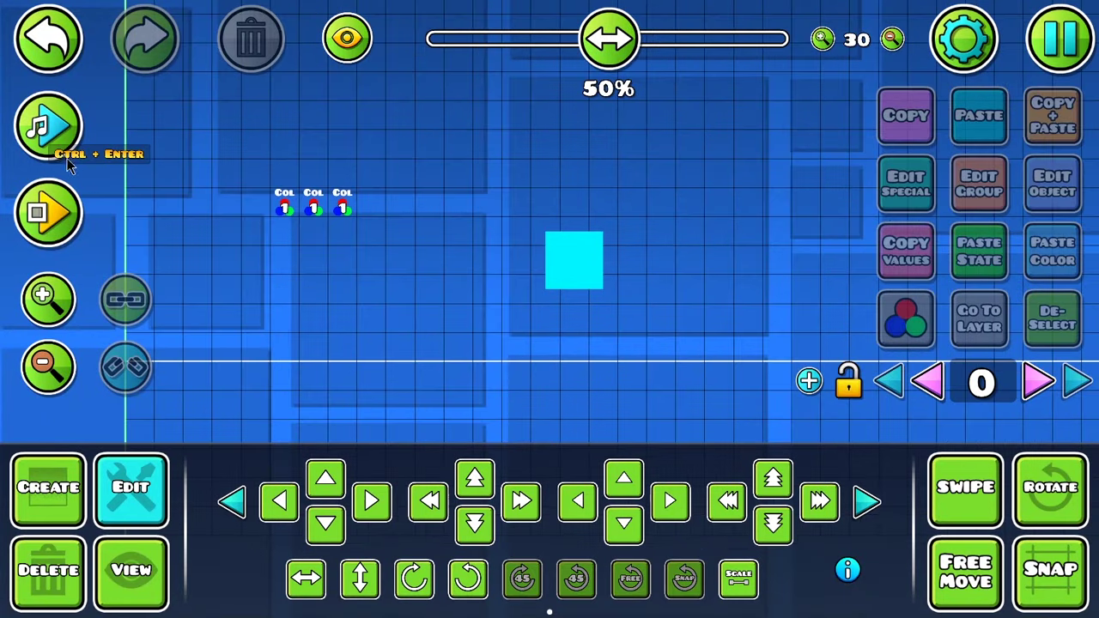
Play back the level with music in the editor to preview the color changes on the block.
{"action": "left_click", "coordinate": [56, 134]}
{"action": "left_click", "coordinate": [56, 134]}
{"action": "left_click_drag", "start_coordinate": [428, 236], "coordinate": [523, 250]}
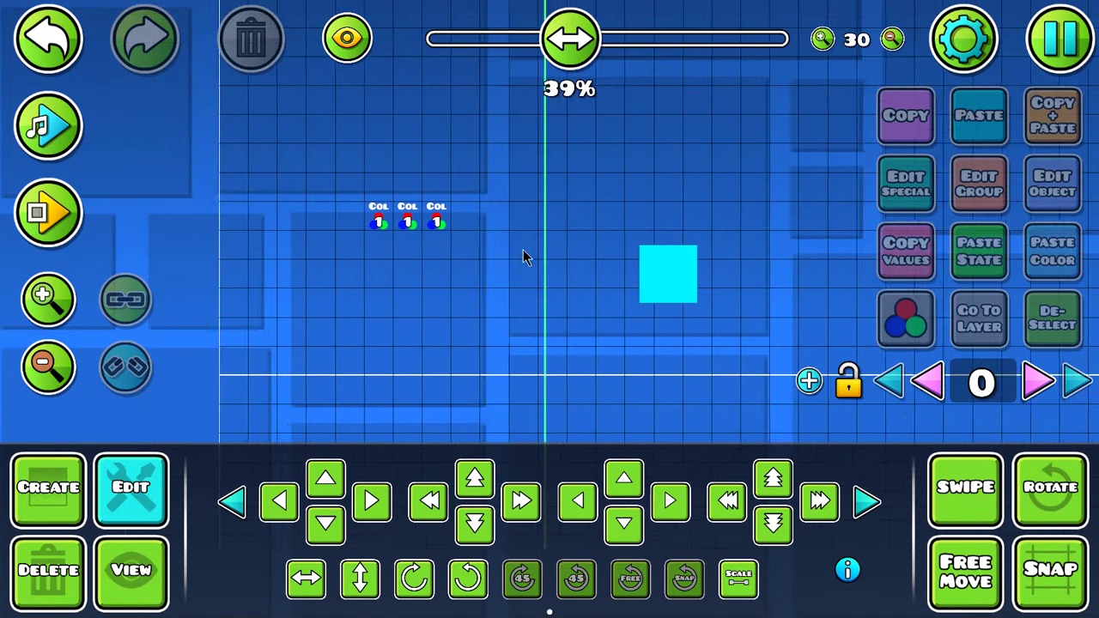
Place three spawn triggers directly beneath the three color triggers, one per column.
{"action": "key", "text": "1"}
{"action": "left_click", "coordinate": [574, 470]}
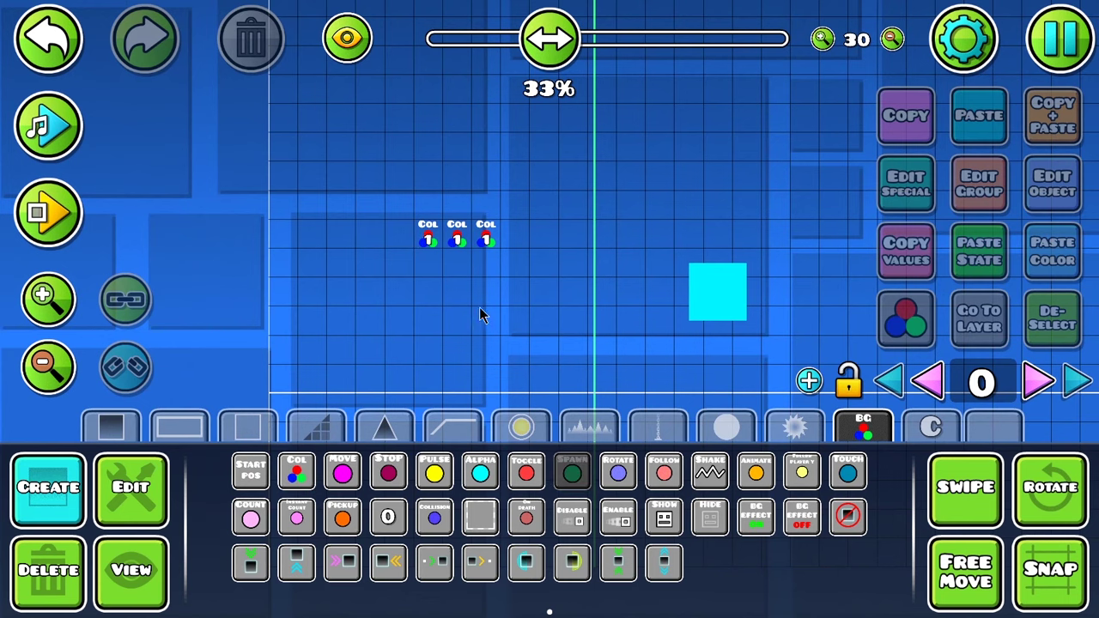
{"action": "left_click", "coordinate": [426, 266]}
{"action": "left_click", "coordinate": [457, 268]}
{"action": "left_click", "coordinate": [486, 268]}
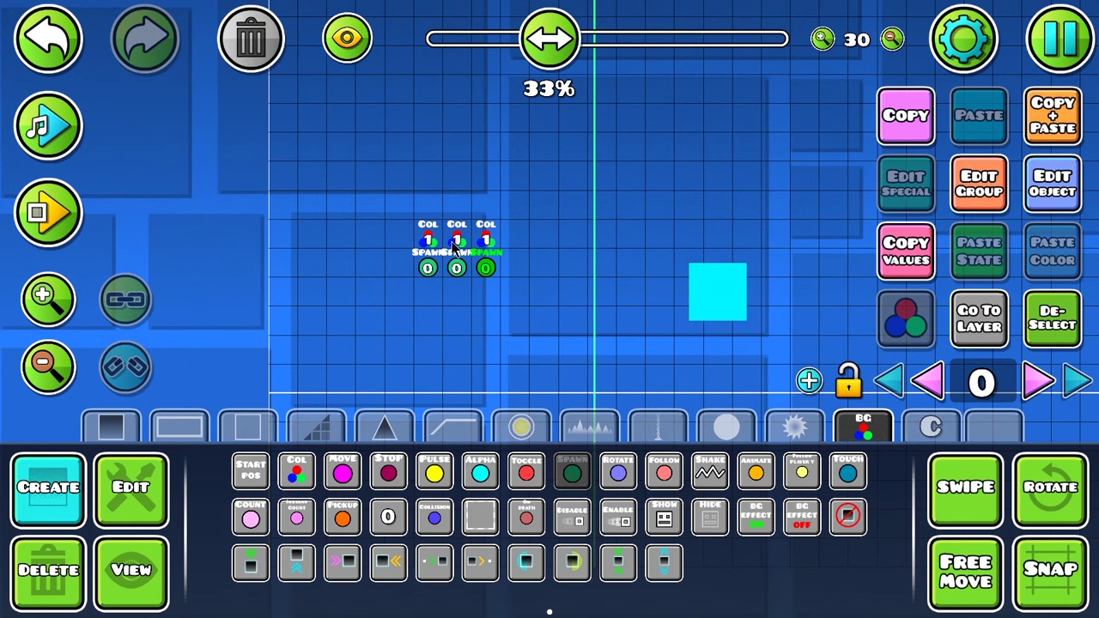
Move the three spawn triggers down one grid cell and deselect them.
{"action": "key", "text": "2"}
{"action": "left_click_drag", "start_coordinate": [510, 257], "coordinate": [396, 293]}
{"action": "key", "text": "s"}
{"action": "key", "text": "alt+d"}
{"action": "key", "text": "1"}
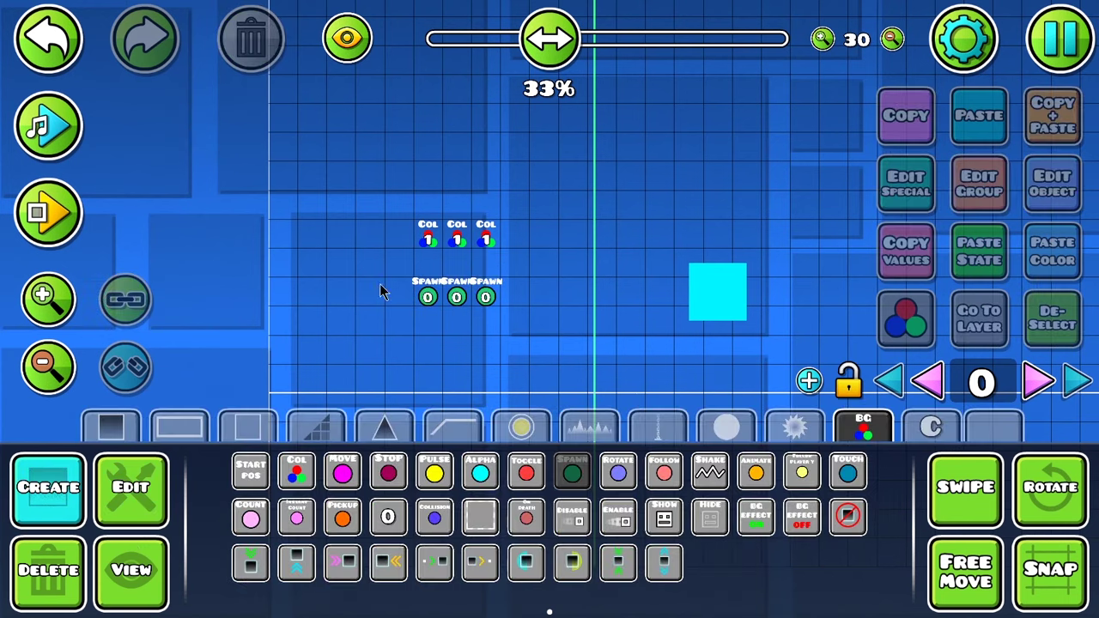
Duplicate the third column's color and spawn trigger pair repeatedly into the adjacent columns to its right.
{"action": "key", "text": "2"}
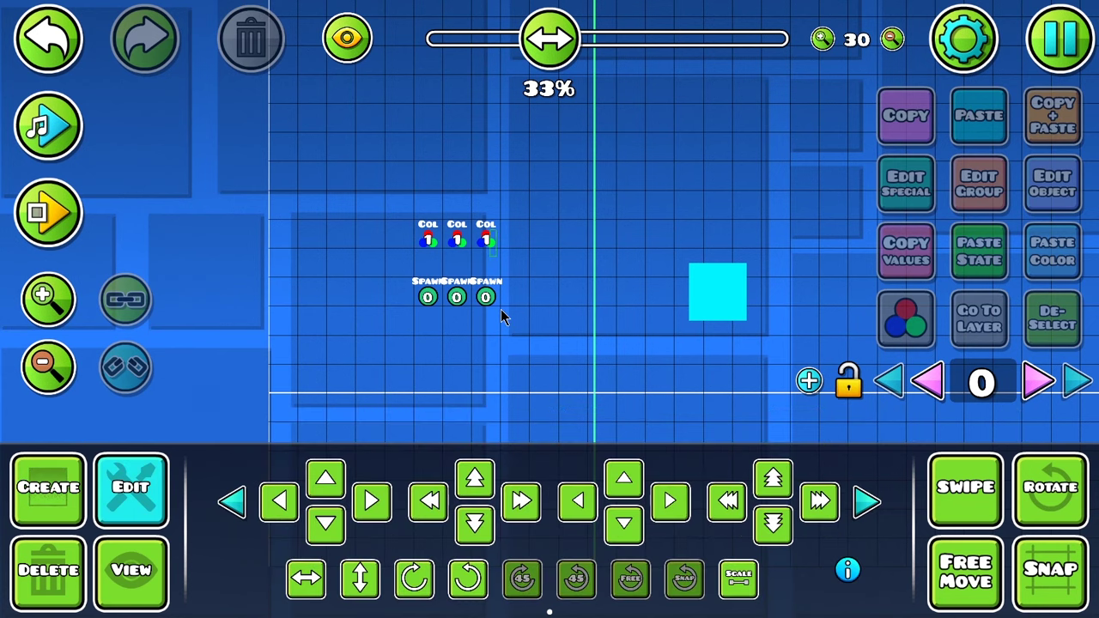
{"action": "left_click_drag", "start_coordinate": [502, 310], "coordinate": [478, 227]}
{"action": "key", "text": "ctrl+d"}
{"action": "key", "text": "d"}
{"action": "key", "text": "ctrl+d"}
{"action": "key", "text": "d"}
{"action": "key", "text": "ctrl+d"}
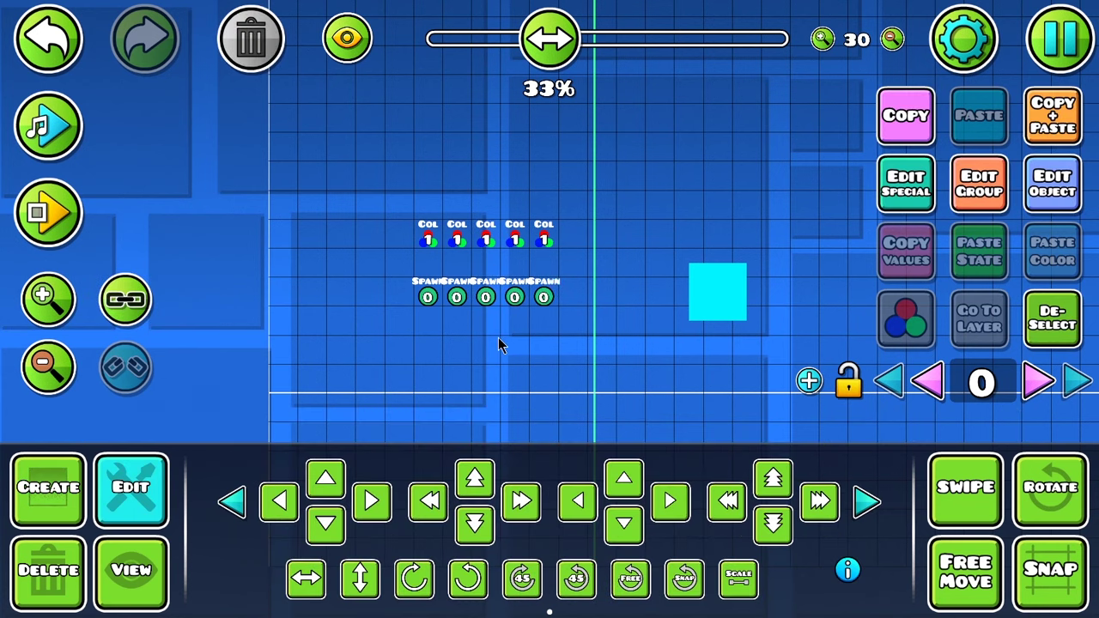
{"action": "key", "text": "d"}
{"action": "key", "text": "ctrl+d"}
{"action": "key", "text": "d"}
Delete the duplicated color and spawn trigger pairs, keeping only the original three columns.
{"action": "key", "text": "3"}
{"action": "left_click_drag", "start_coordinate": [612, 243], "coordinate": [603, 296]}
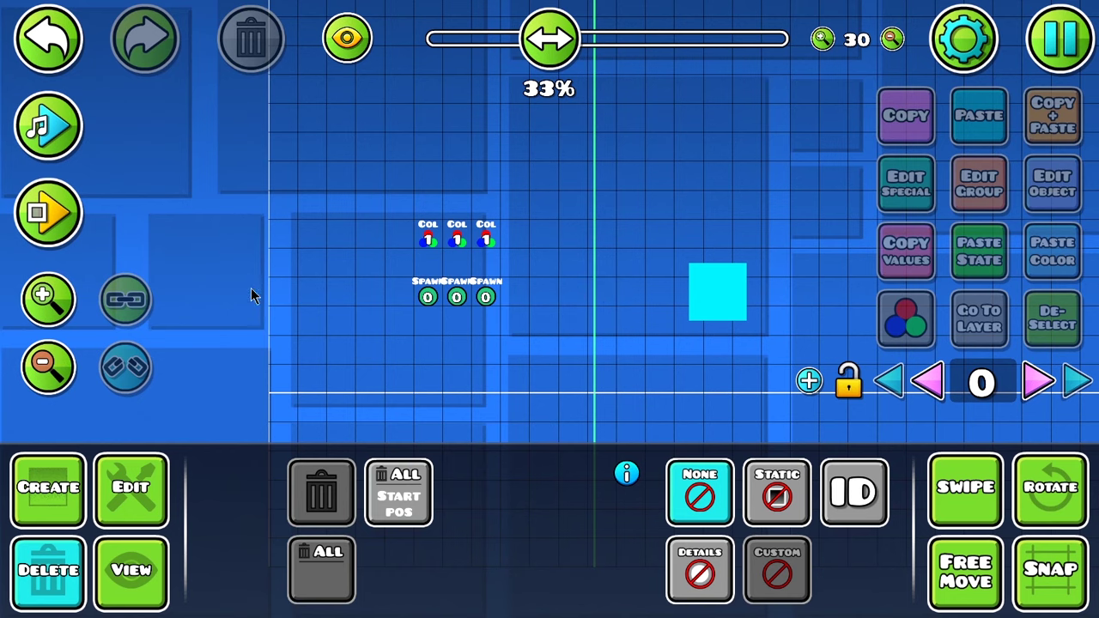
{"action": "key", "text": "2"}
{"action": "left_click_drag", "start_coordinate": [510, 208], "coordinate": [412, 248]}
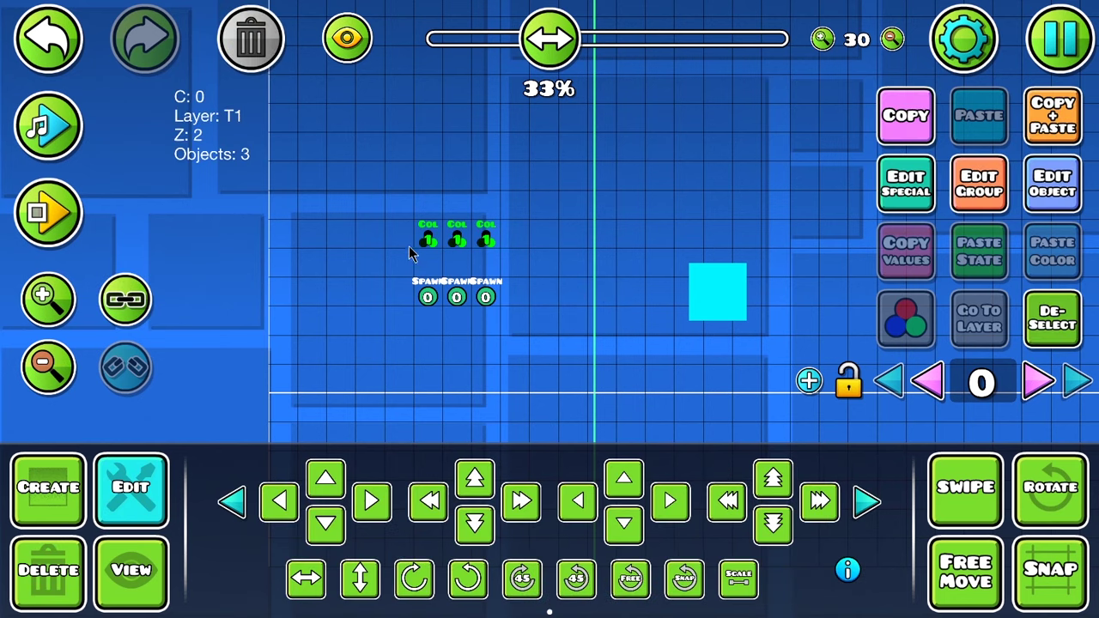
{"action": "left_click", "coordinate": [1065, 322]}
Place a separate spawn trigger and move it right into the gap between the three trigger columns and the block.
{"action": "key", "text": "1"}
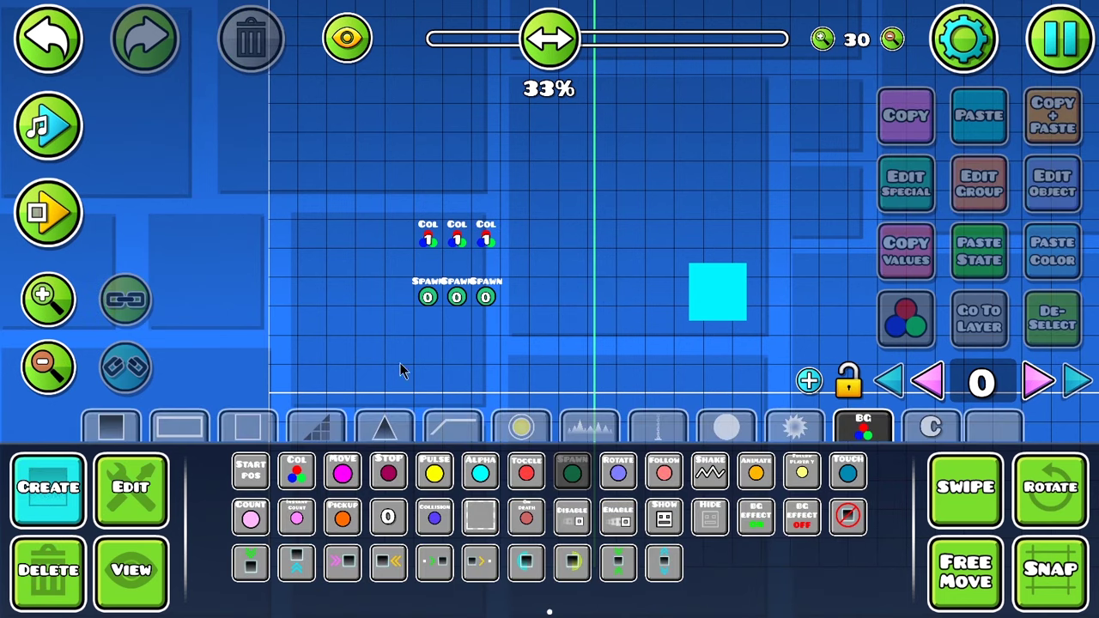
{"action": "left_click", "coordinate": [281, 322]}
{"action": "key", "text": "2"}
{"action": "left_click_drag", "start_coordinate": [345, 265], "coordinate": [211, 386]}
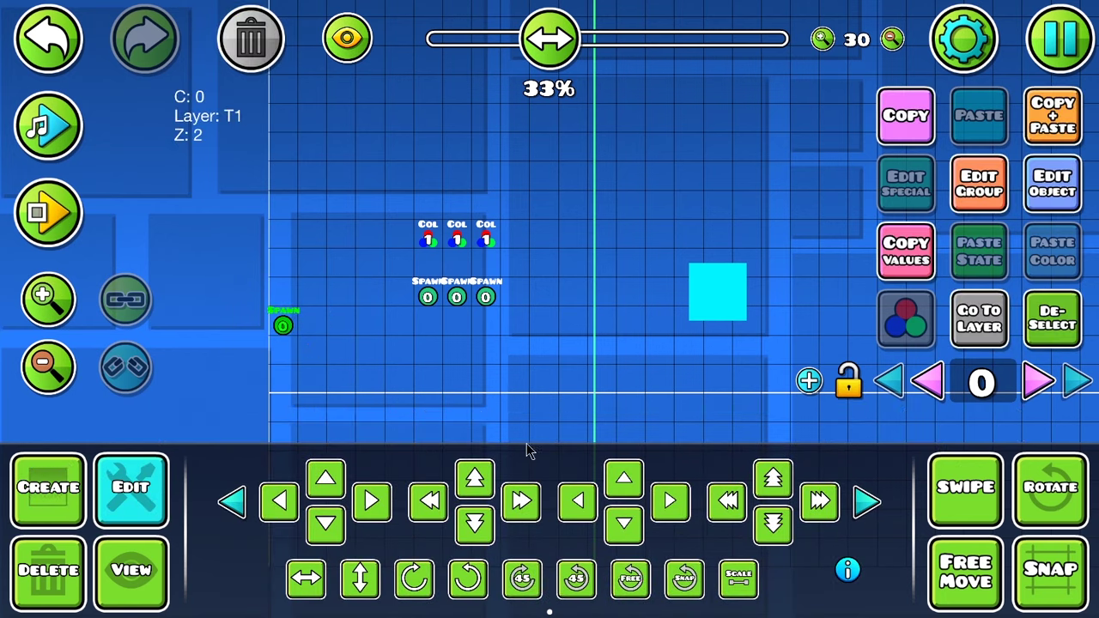
{"action": "left_click", "coordinate": [819, 500]}
{"action": "key", "text": "d"}
{"action": "key", "text": "d"}
{"action": "key", "text": "d"}
{"action": "key", "text": "a"}
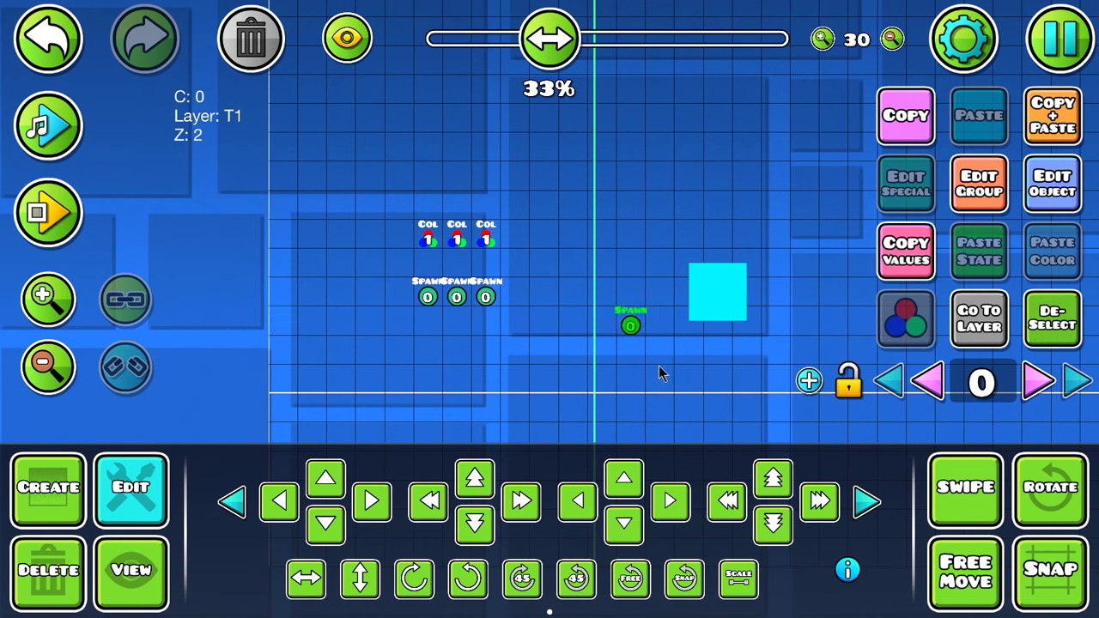
{"action": "left_click", "coordinate": [1053, 318]}
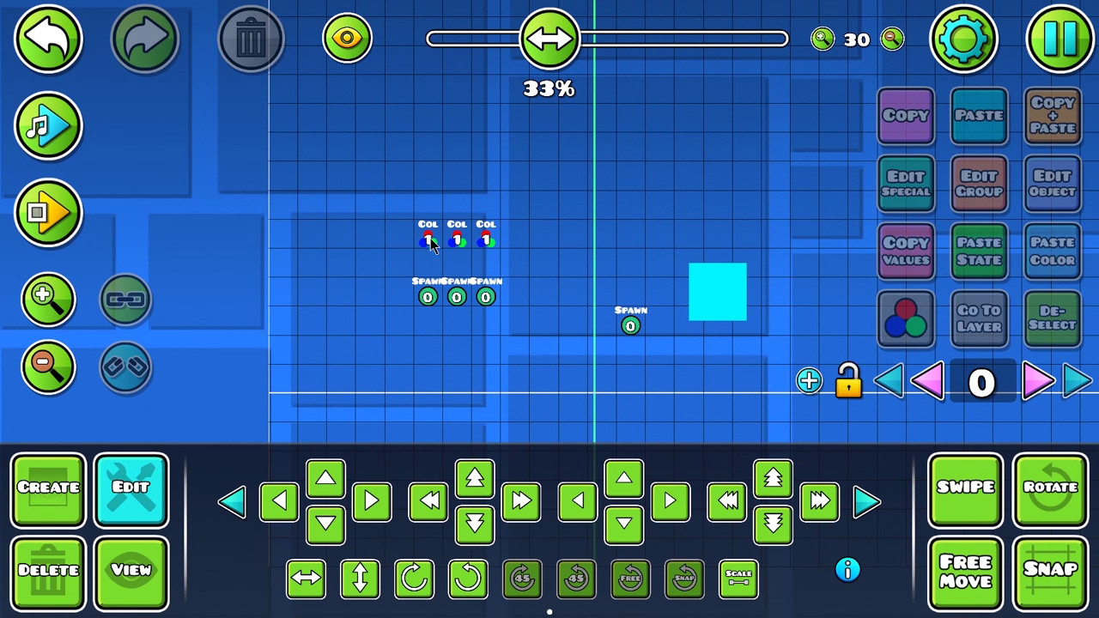
Add group IDs 1, 2 and 3 to the first, second and third columns of color and spawn triggers respectively.
{"action": "left_click_drag", "start_coordinate": [429, 171], "coordinate": [419, 372]}
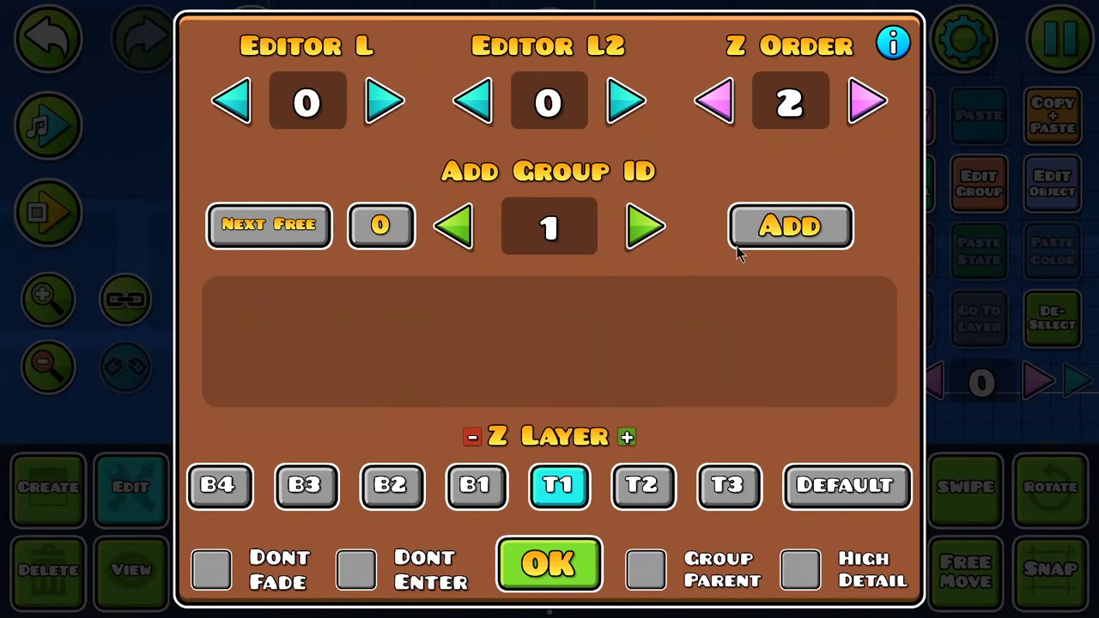
{"action": "left_click", "coordinate": [787, 228]}
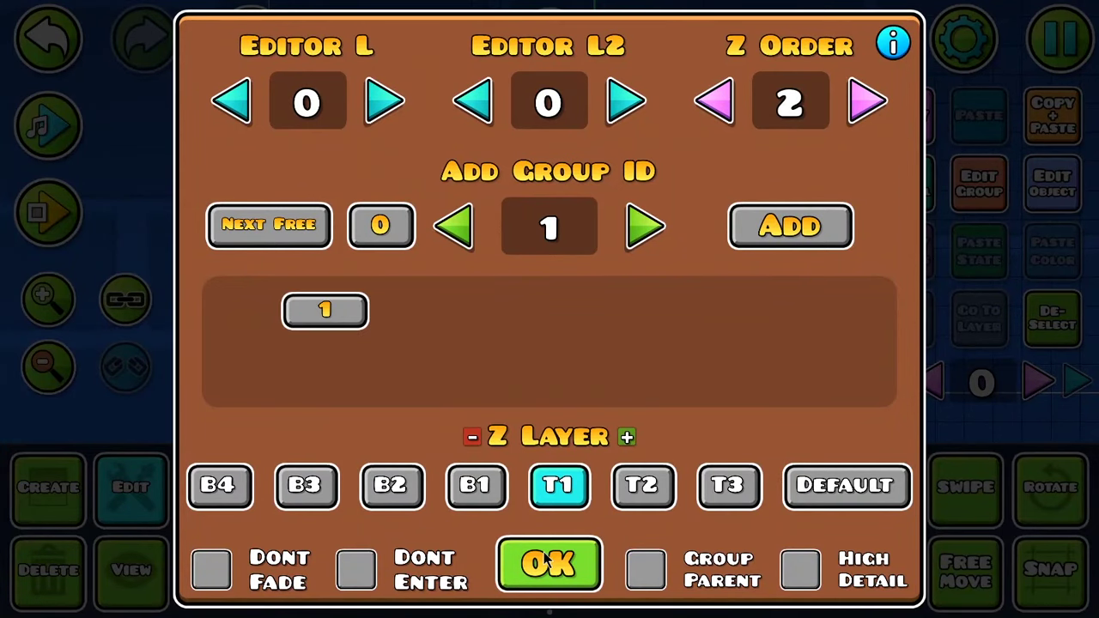
{"action": "left_click", "coordinate": [550, 564]}
{"action": "left_click", "coordinate": [974, 206]}
{"action": "left_click", "coordinate": [297, 226]}
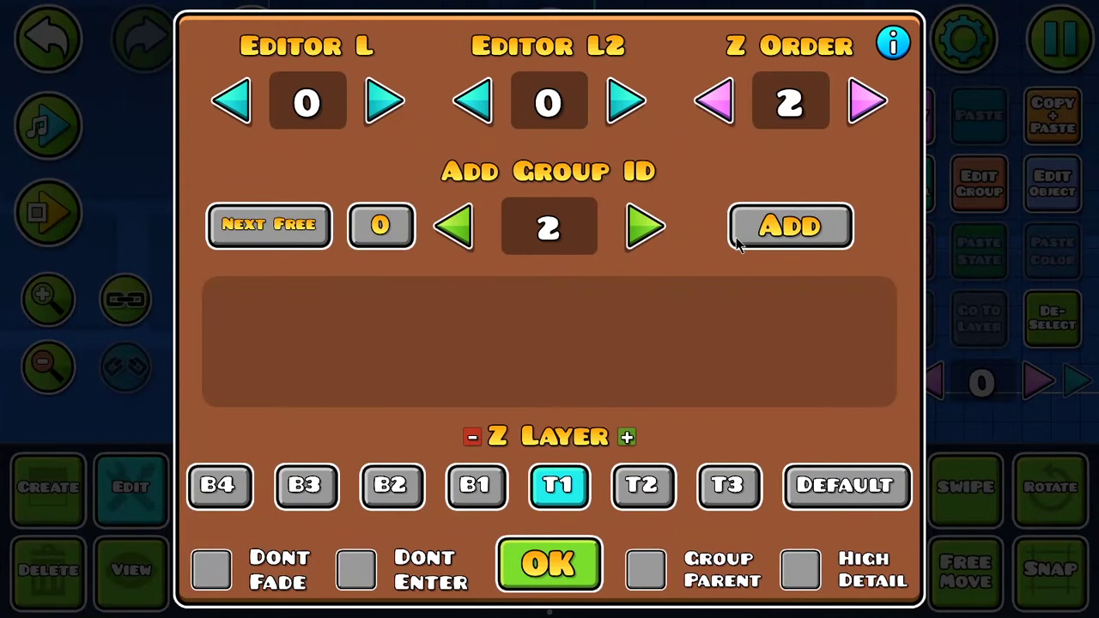
{"action": "left_click", "coordinate": [777, 227]}
{"action": "left_click", "coordinate": [558, 563]}
{"action": "left_click", "coordinate": [489, 234]}
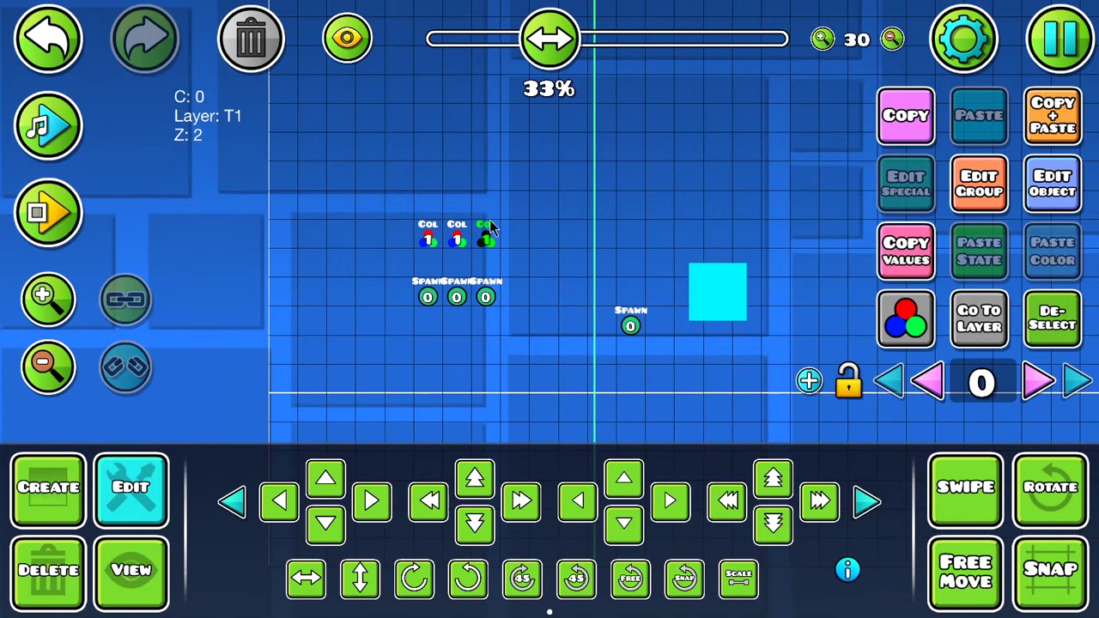
{"action": "left_click", "coordinate": [491, 306], "text": "shift"}
{"action": "left_click", "coordinate": [993, 204]}
{"action": "left_click", "coordinate": [1041, 316]}
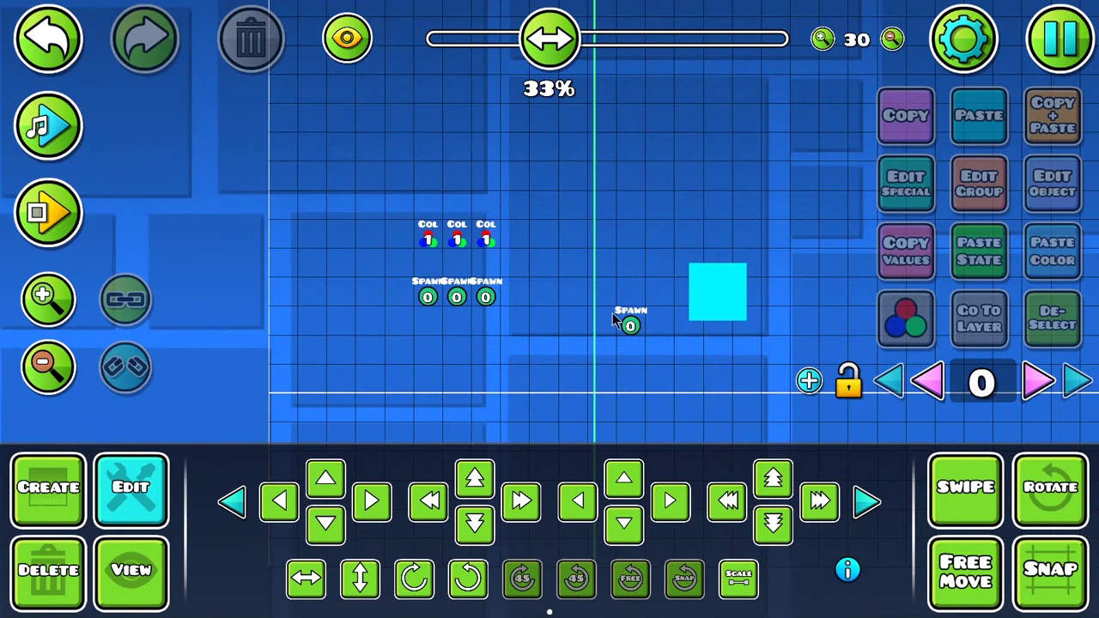
Enable Spawn Triggered and Multi Trigger on all six triggers in the three columns.
{"action": "left_click_drag", "start_coordinate": [530, 183], "coordinate": [374, 338]}
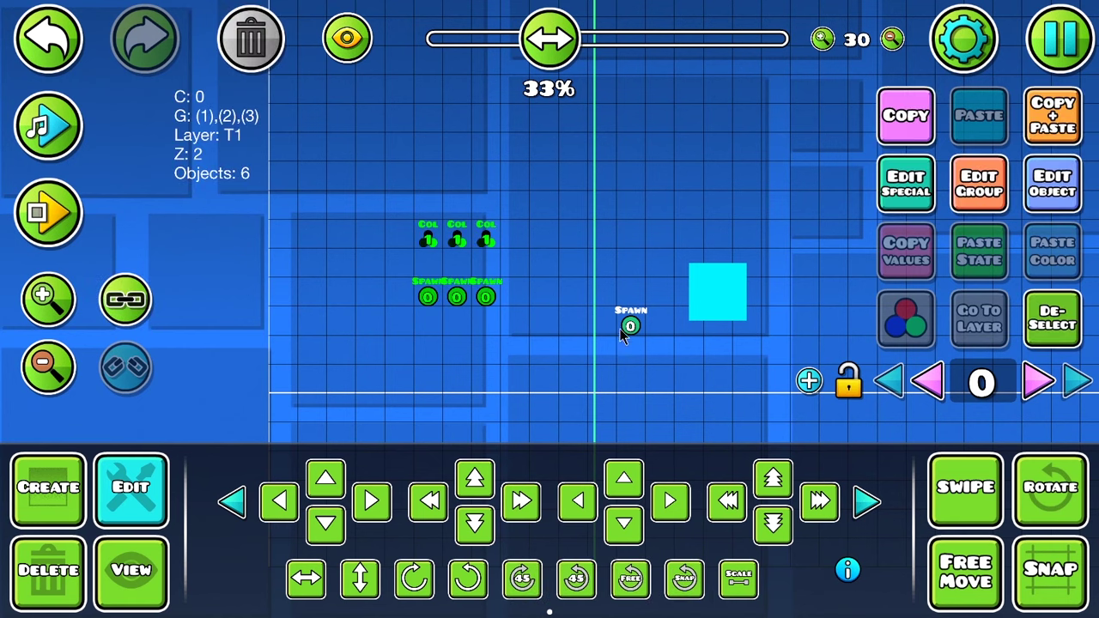
{"action": "left_click_drag", "start_coordinate": [515, 210], "coordinate": [352, 337]}
{"action": "left_click", "coordinate": [1053, 184]}
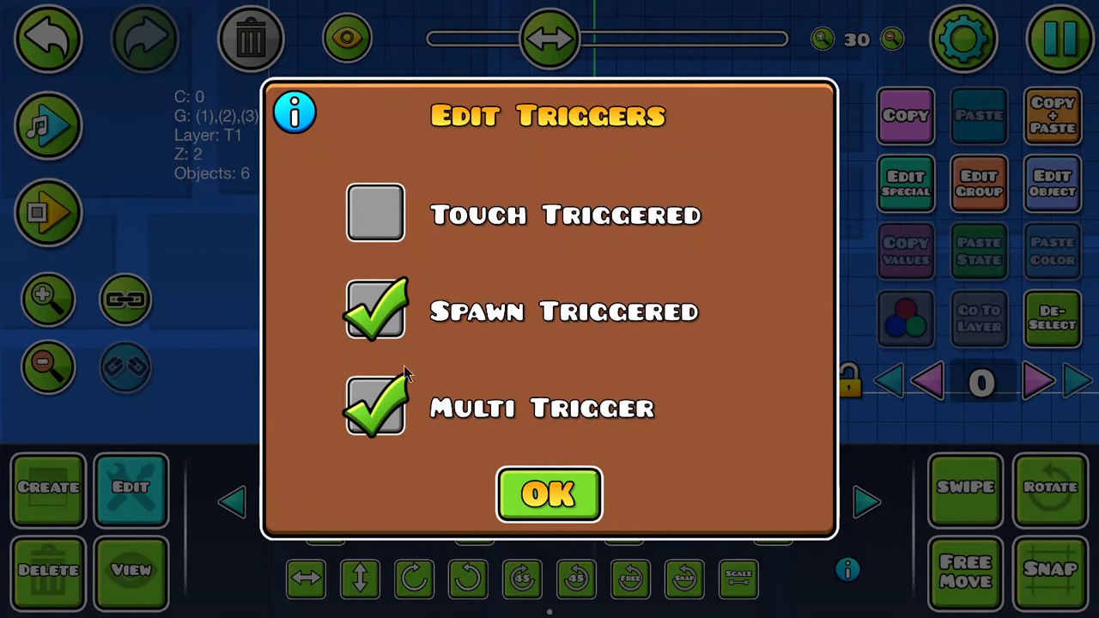
{"action": "left_click_drag", "start_coordinate": [393, 393], "coordinate": [580, 335]}
{"action": "left_click", "coordinate": [549, 496]}
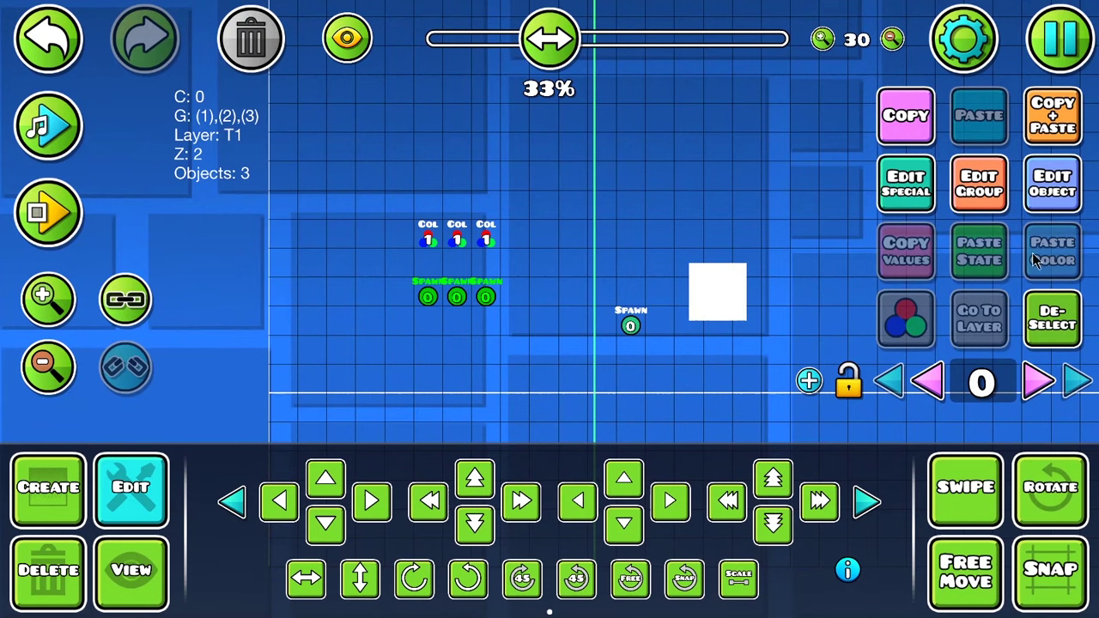
Examine the first column's spawn trigger settings and the grouping of the three trigger columns.
{"action": "left_click", "coordinate": [432, 297]}
{"action": "left_click", "coordinate": [1049, 185]}
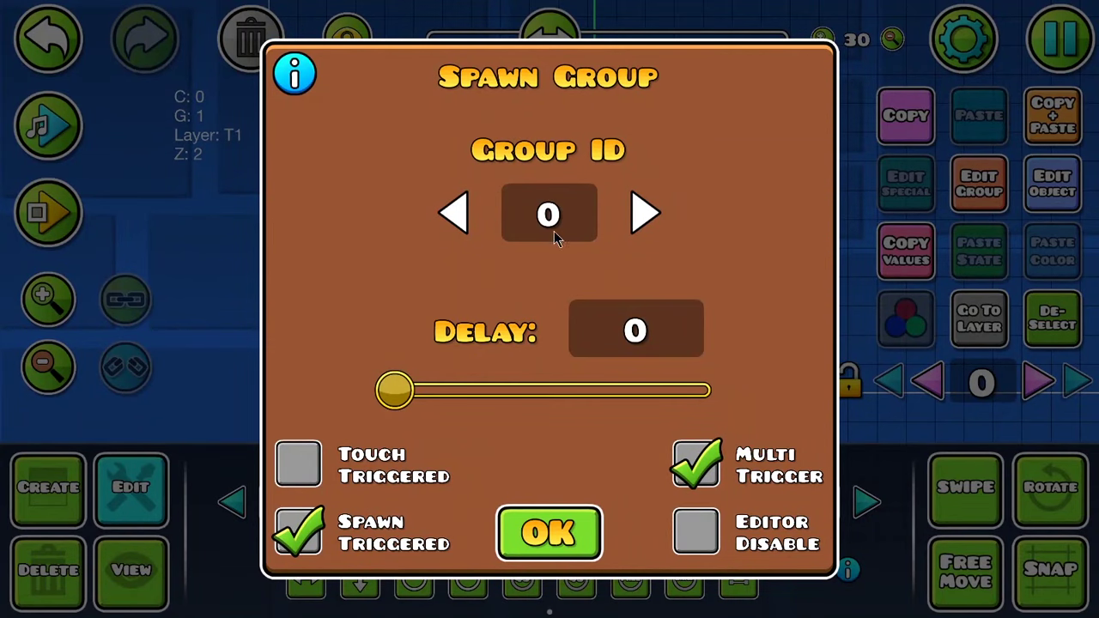
{"action": "left_click", "coordinate": [549, 533]}
{"action": "left_click", "coordinate": [1039, 191]}
{"action": "left_click", "coordinate": [570, 511]}
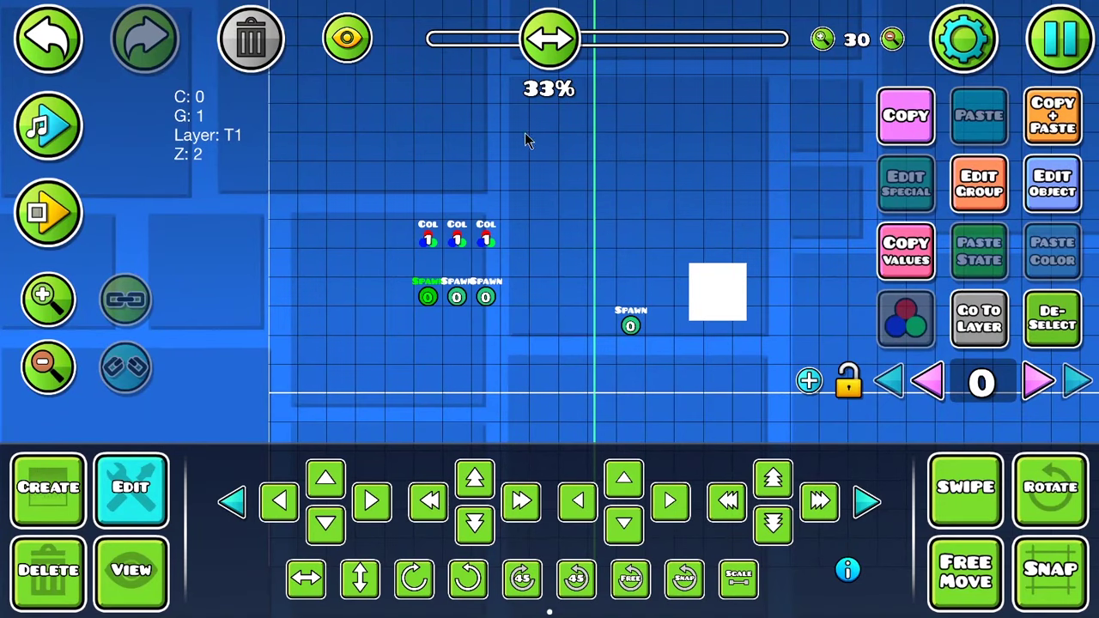
{"action": "left_click", "coordinate": [45, 304]}
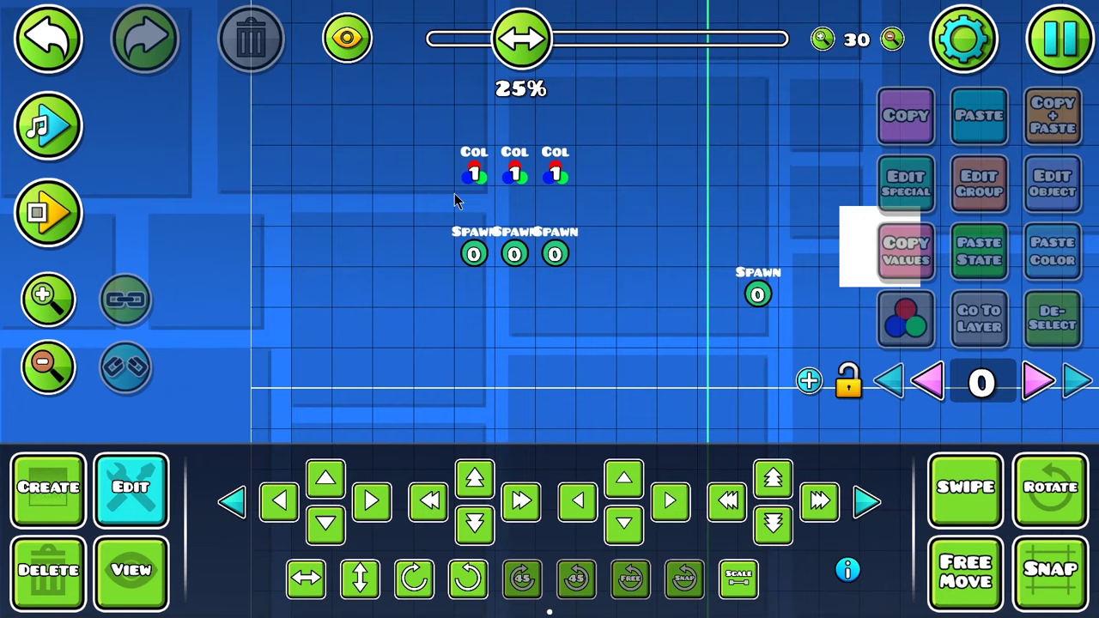
{"action": "left_click_drag", "start_coordinate": [472, 155], "coordinate": [469, 340]}
{"action": "left_click_drag", "start_coordinate": [516, 335], "coordinate": [458, 377]}
{"action": "left_click", "coordinate": [458, 301]}
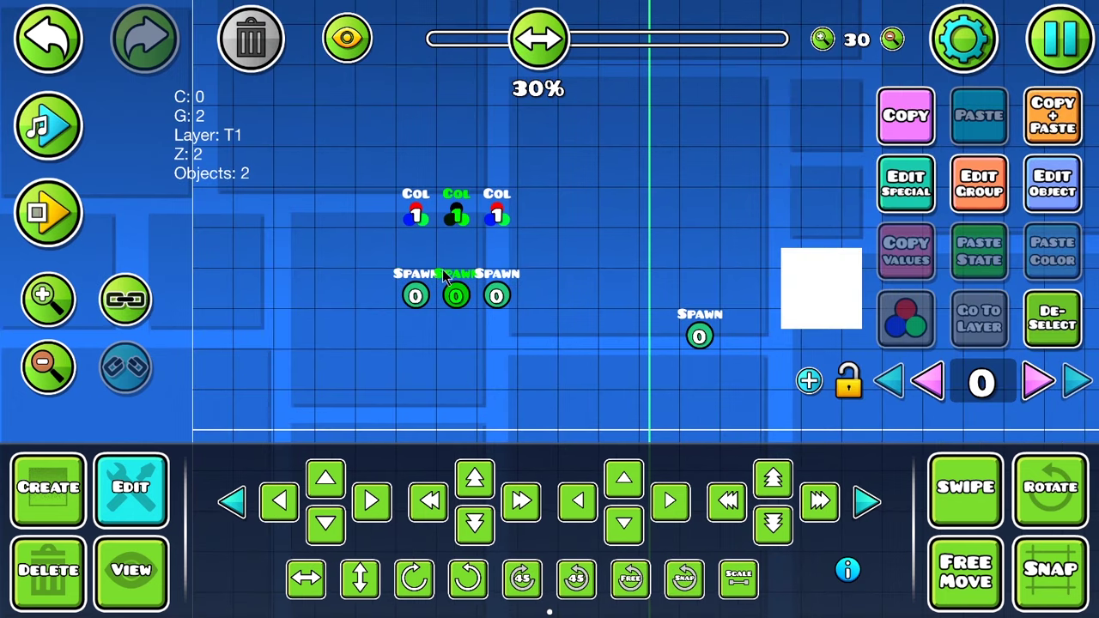
Set the first column's spawn trigger to target group ID 2.
{"action": "left_click", "coordinate": [415, 295]}
{"action": "left_click", "coordinate": [906, 183]}
{"action": "left_click", "coordinate": [551, 232]}
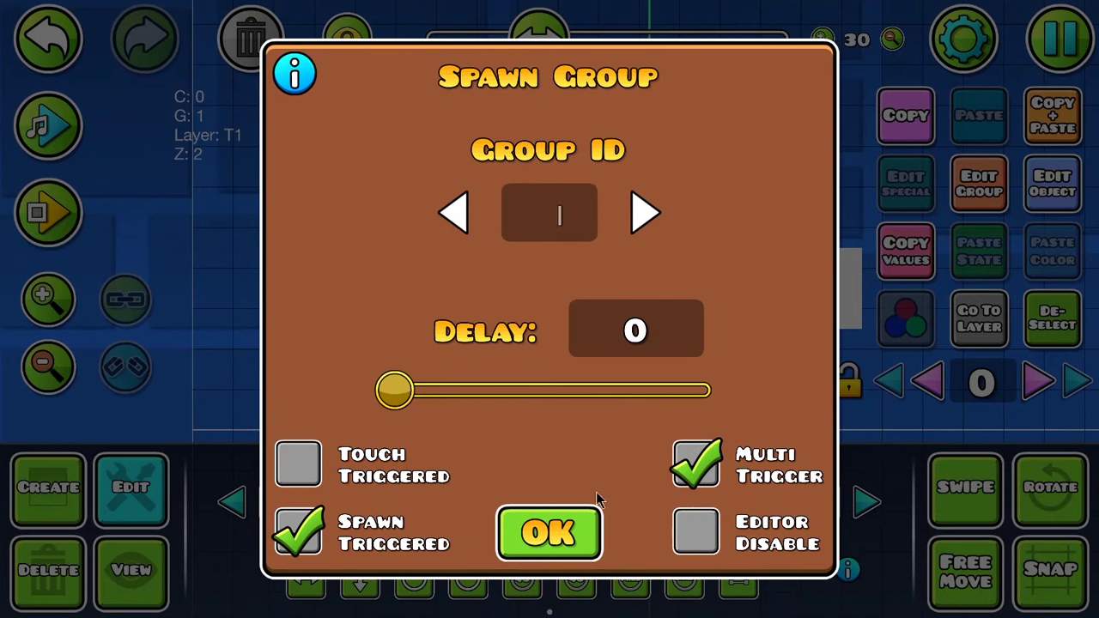
{"action": "type", "text": "2"}
{"action": "left_click", "coordinate": [550, 532]}
Set the second column's spawn trigger to target group ID 3.
{"action": "left_click", "coordinate": [547, 302]}
{"action": "left_click", "coordinate": [543, 221], "text": "shift"}
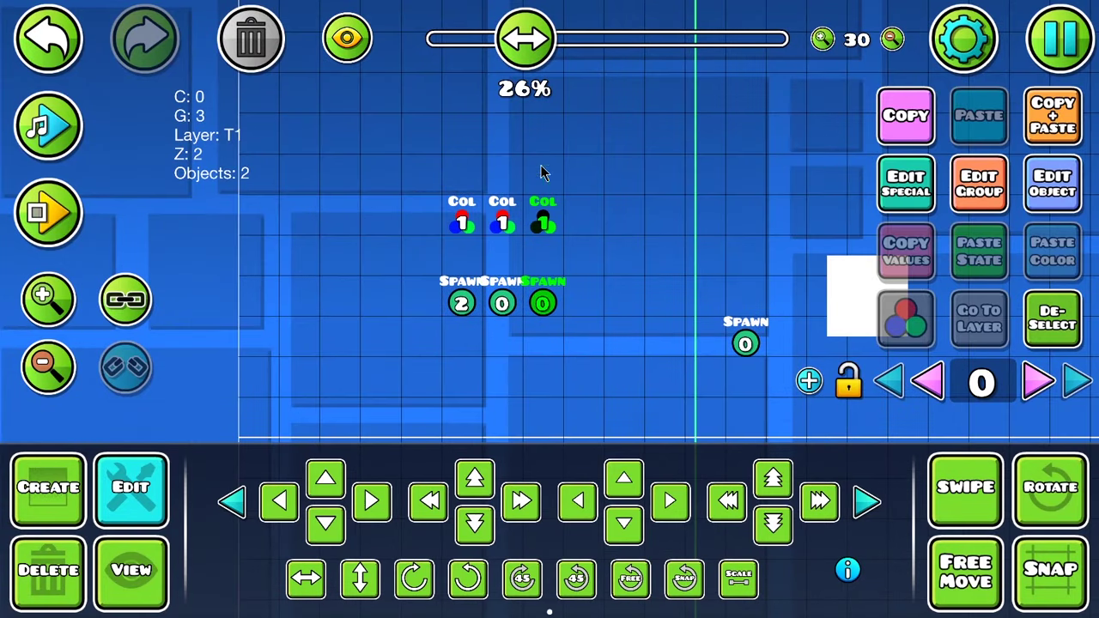
{"action": "left_click", "coordinate": [506, 310]}
{"action": "left_click", "coordinate": [1078, 182]}
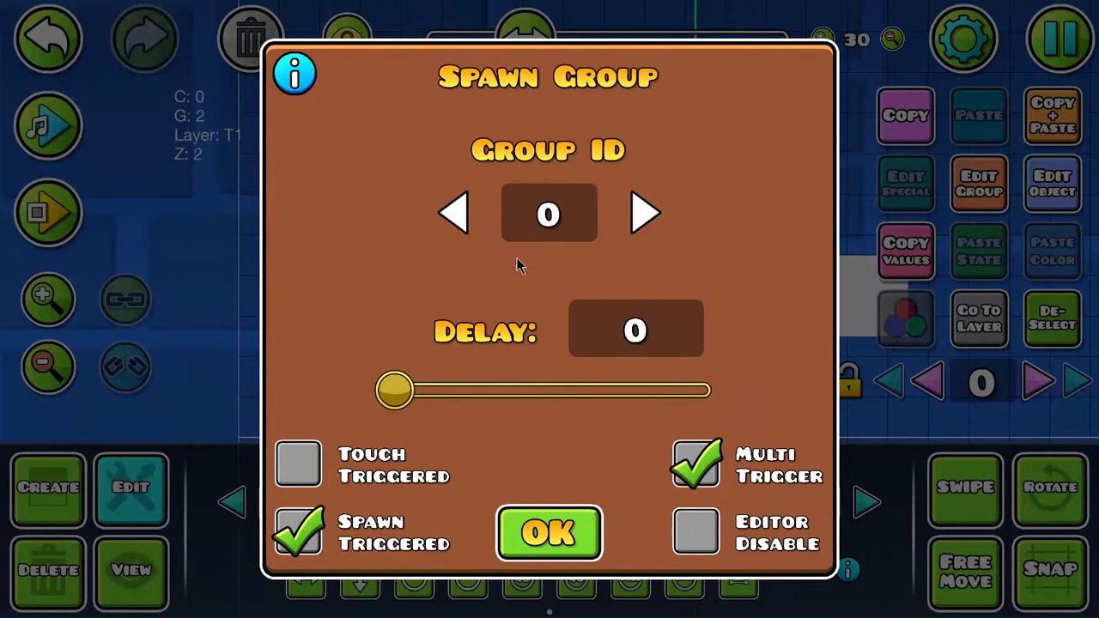
{"action": "left_click", "coordinate": [539, 233]}
{"action": "type", "text": "3"}
{"action": "left_click", "coordinate": [567, 532]}
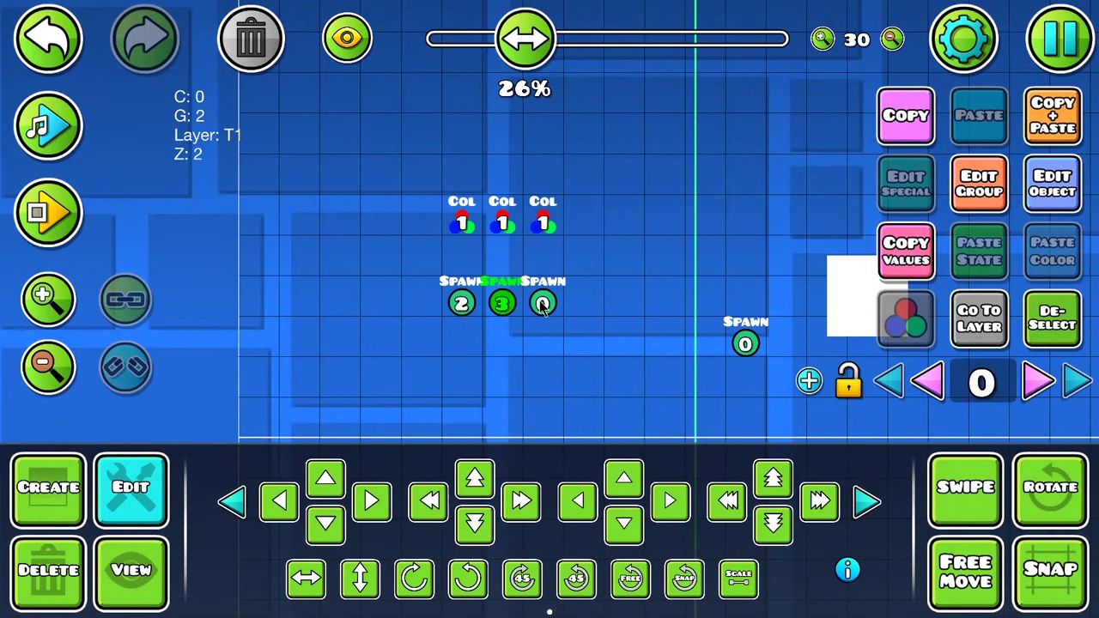
Set the third column's spawn trigger to target group ID 1, checking the first column's group in the process.
{"action": "left_click", "coordinate": [542, 304]}
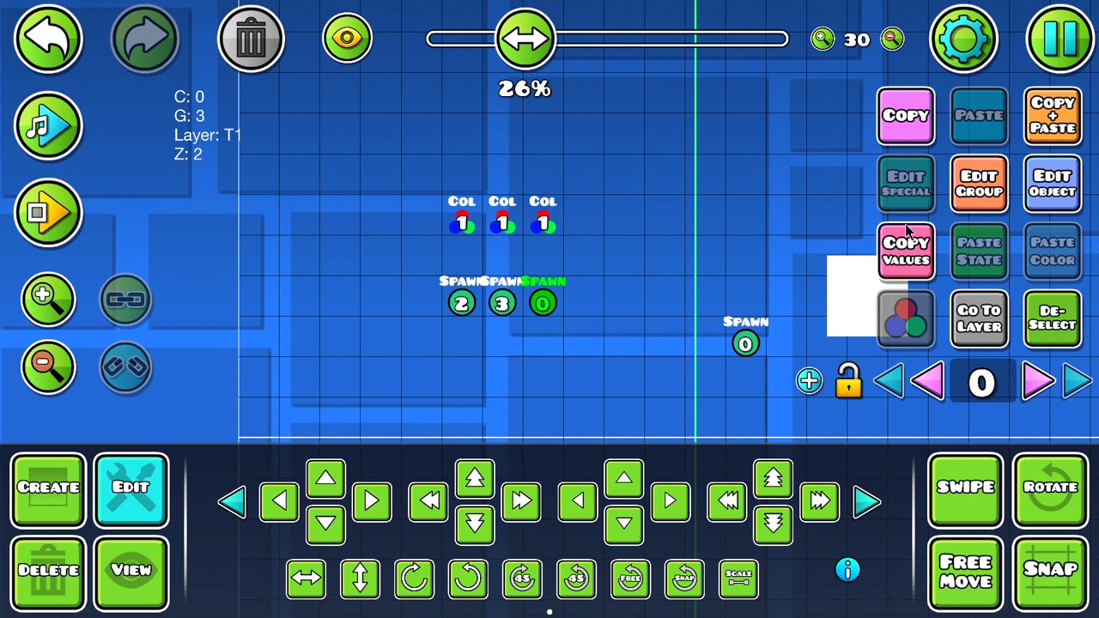
{"action": "left_click", "coordinate": [1065, 197]}
{"action": "key", "text": "Escape"}
{"action": "left_click", "coordinate": [1046, 313]}
{"action": "left_click", "coordinate": [467, 222]}
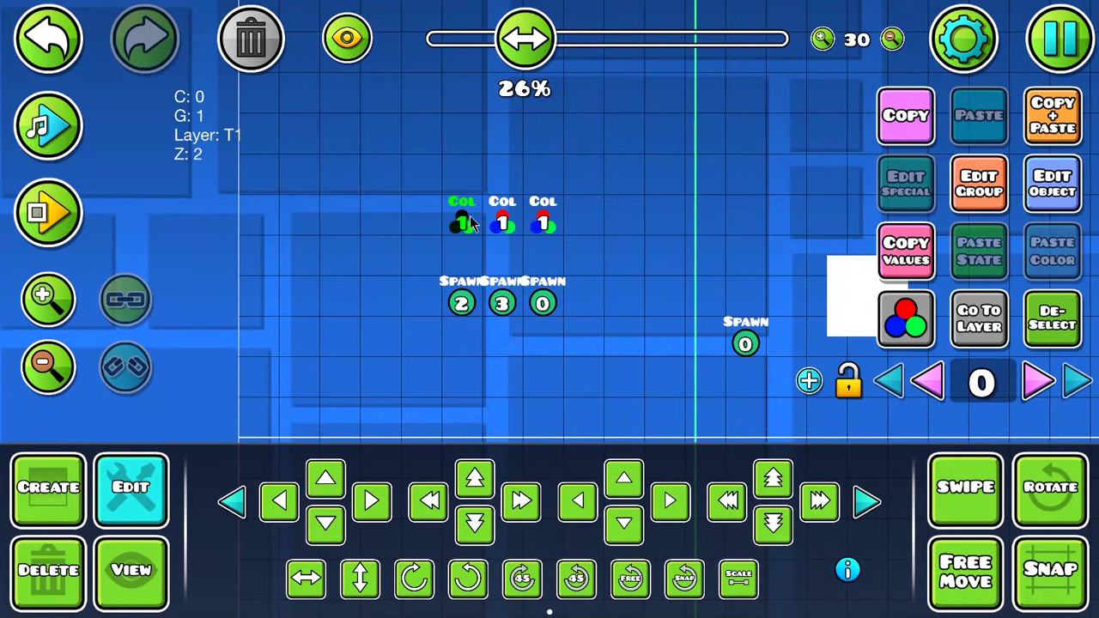
{"action": "left_click", "coordinate": [461, 303], "text": "shift"}
{"action": "left_click", "coordinate": [984, 190]}
{"action": "left_click", "coordinate": [550, 560]}
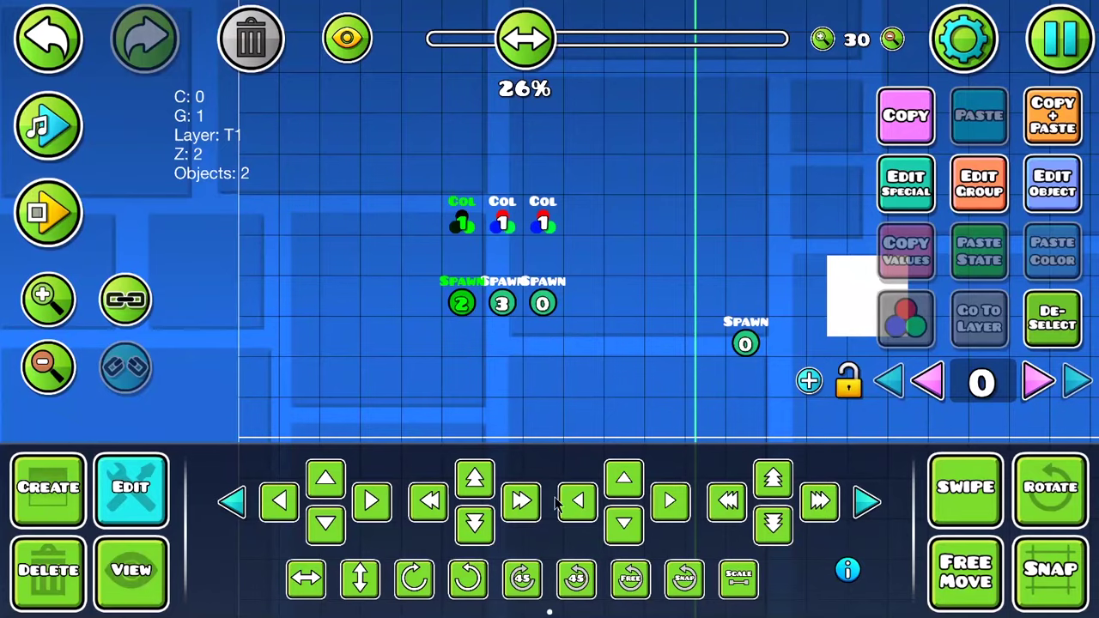
{"action": "left_click", "coordinate": [542, 311]}
{"action": "left_click", "coordinate": [1040, 194]}
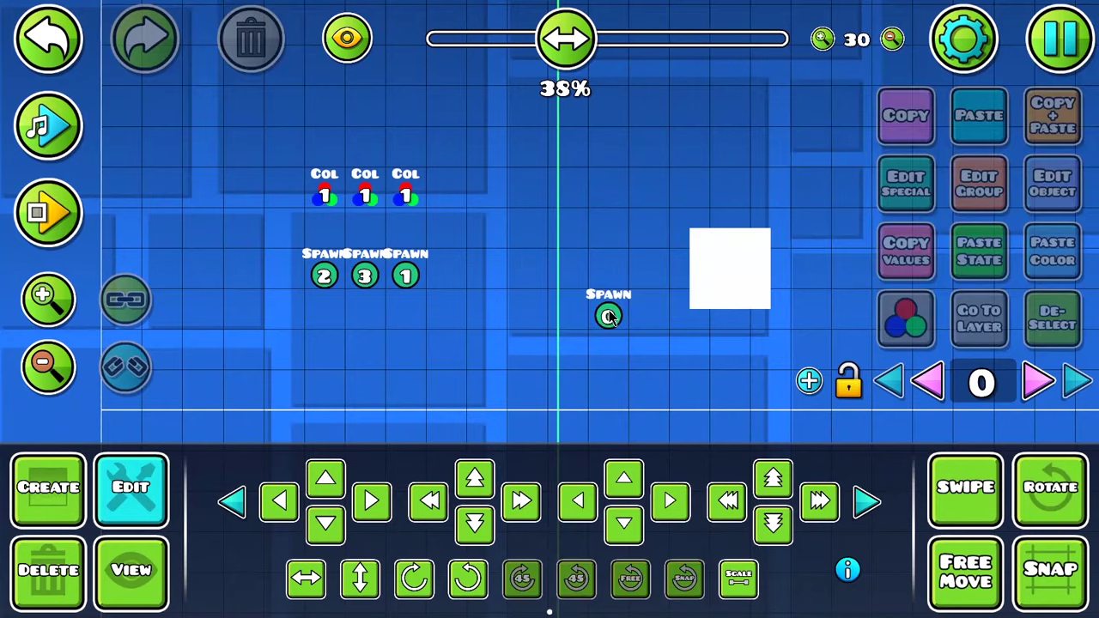
Set the separate spawn trigger near the block to target group ID 2.
{"action": "left_click", "coordinate": [607, 312]}
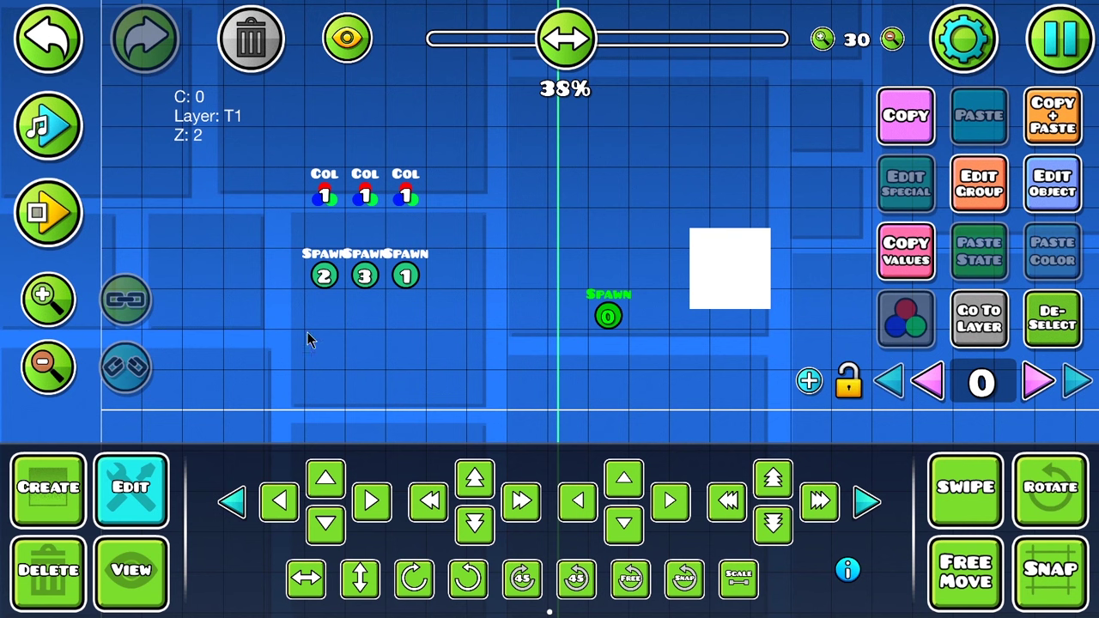
{"action": "left_click", "coordinate": [324, 274]}
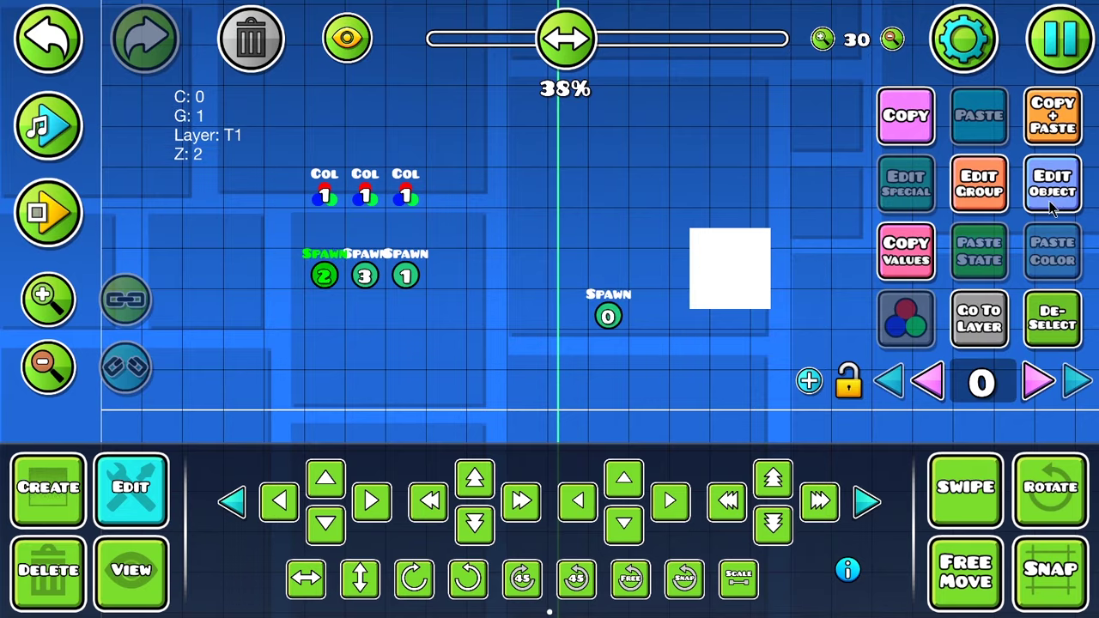
{"action": "left_click", "coordinate": [1052, 191]}
{"action": "left_click", "coordinate": [581, 511]}
{"action": "left_click", "coordinate": [609, 315]}
{"action": "left_click", "coordinate": [1053, 190]}
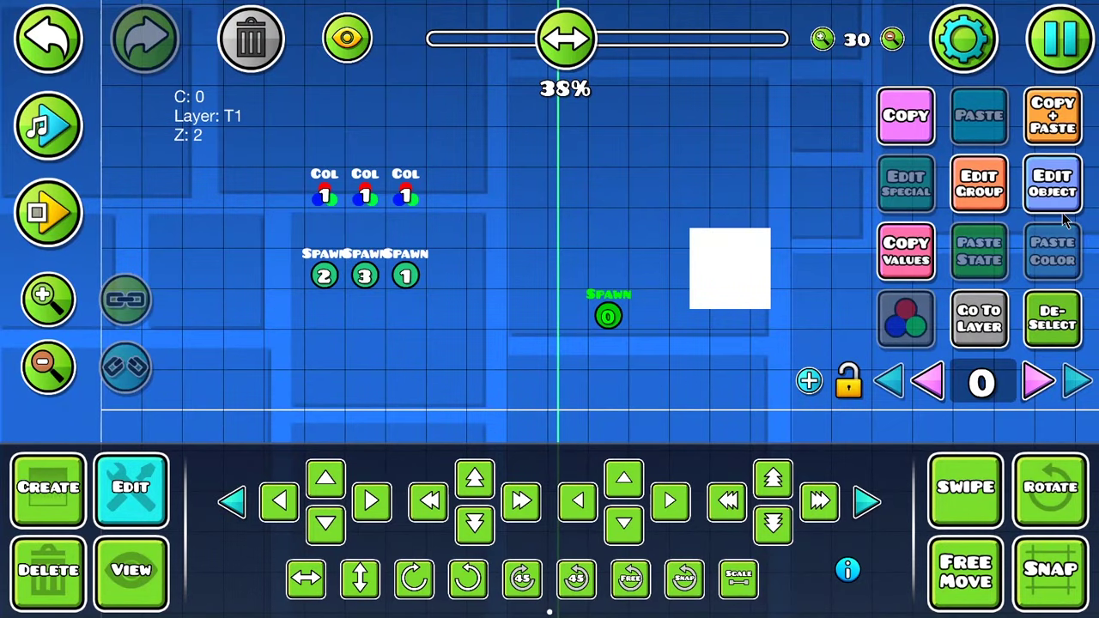
{"action": "left_click", "coordinate": [553, 227]}
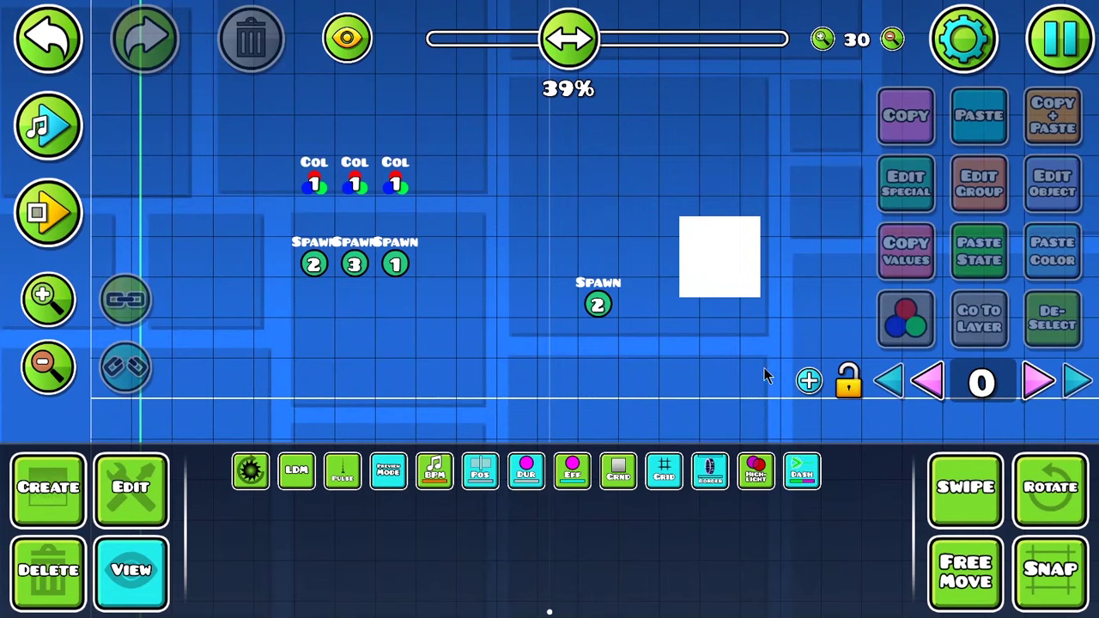
Set the delay of the three column spawn triggers to 1.
{"action": "left_click_drag", "start_coordinate": [718, 354], "coordinate": [491, 387]}
{"action": "left_click_drag", "start_coordinate": [413, 397], "coordinate": [698, 391]}
{"action": "key", "text": "2"}
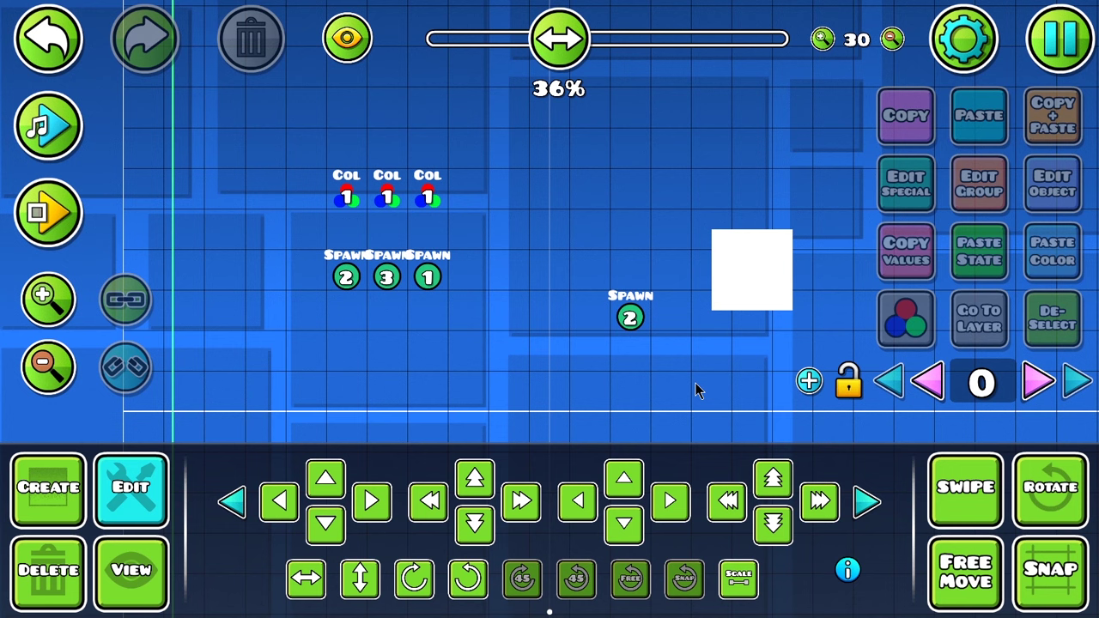
{"action": "left_click_drag", "start_coordinate": [460, 245], "coordinate": [305, 316]}
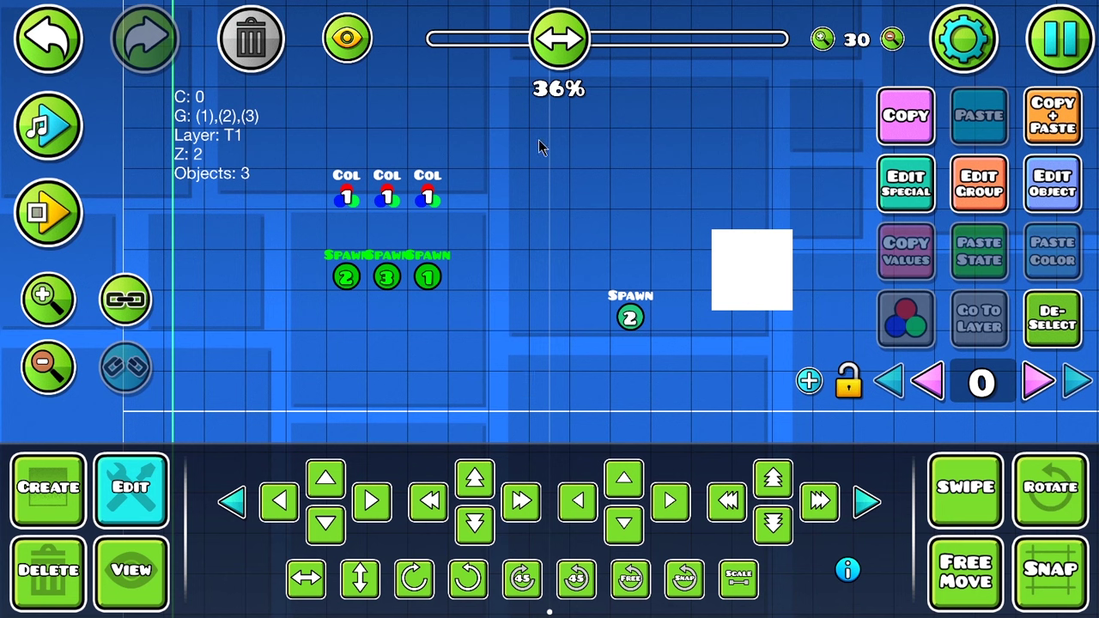
{"action": "left_click", "coordinate": [1053, 184]}
{"action": "left_click_drag", "start_coordinate": [396, 395], "coordinate": [490, 400]}
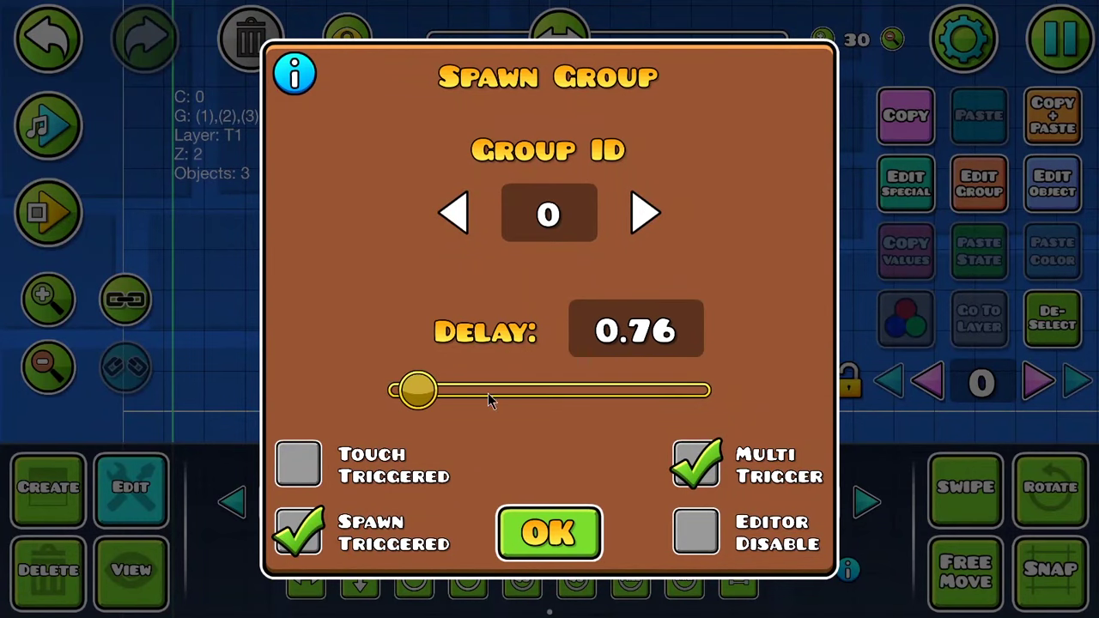
{"action": "left_click", "coordinate": [602, 321]}
{"action": "key", "text": "BackSpace"}
{"action": "key", "text": "BackSpace"}
{"action": "key", "text": "BackSpace"}
{"action": "key", "text": "BackSpace"}
{"action": "type", "text": "1"}
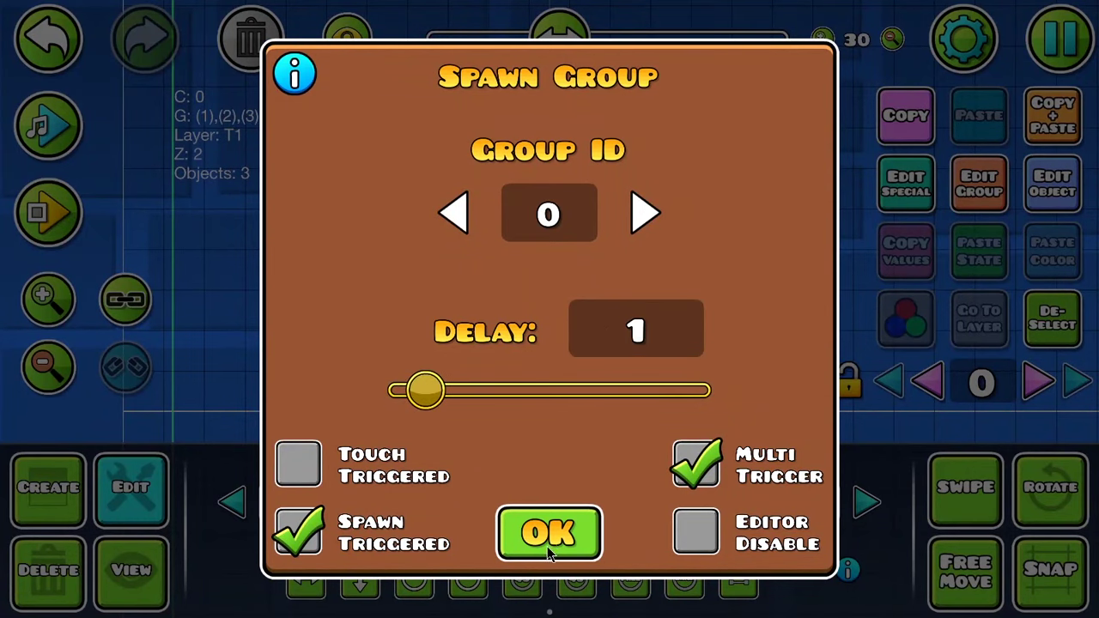
{"action": "left_click", "coordinate": [547, 547]}
{"action": "key", "text": "alt+d"}
Examine the group assignment of each color trigger in the three columns in sequence.
{"action": "left_click", "coordinate": [345, 199]}
{"action": "left_click", "coordinate": [385, 196]}
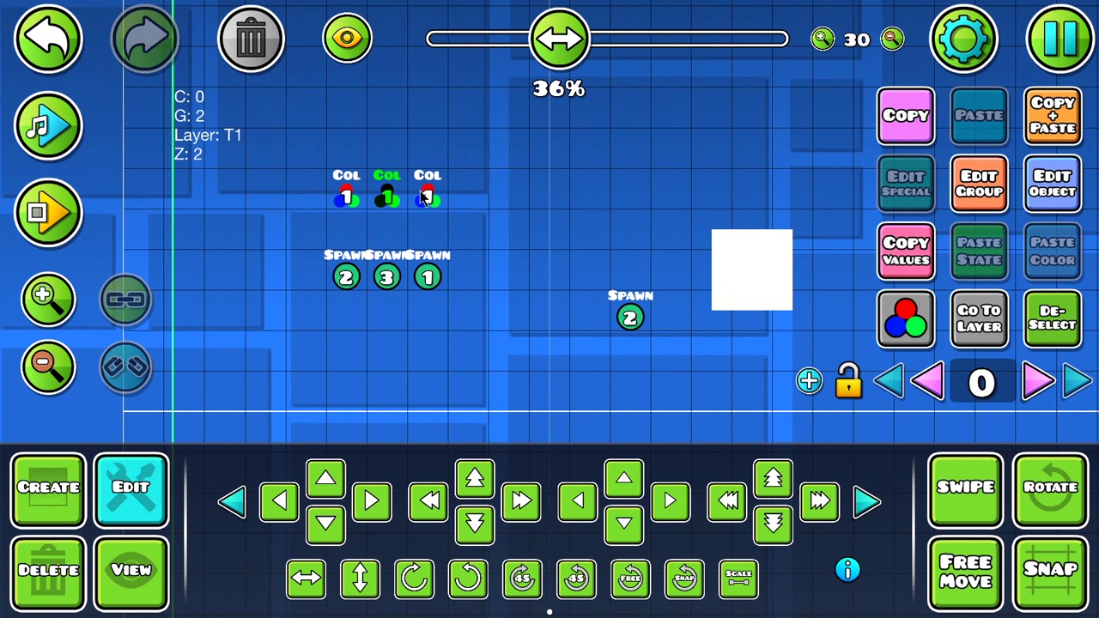
{"action": "left_click", "coordinate": [425, 197]}
{"action": "left_click", "coordinate": [491, 197]}
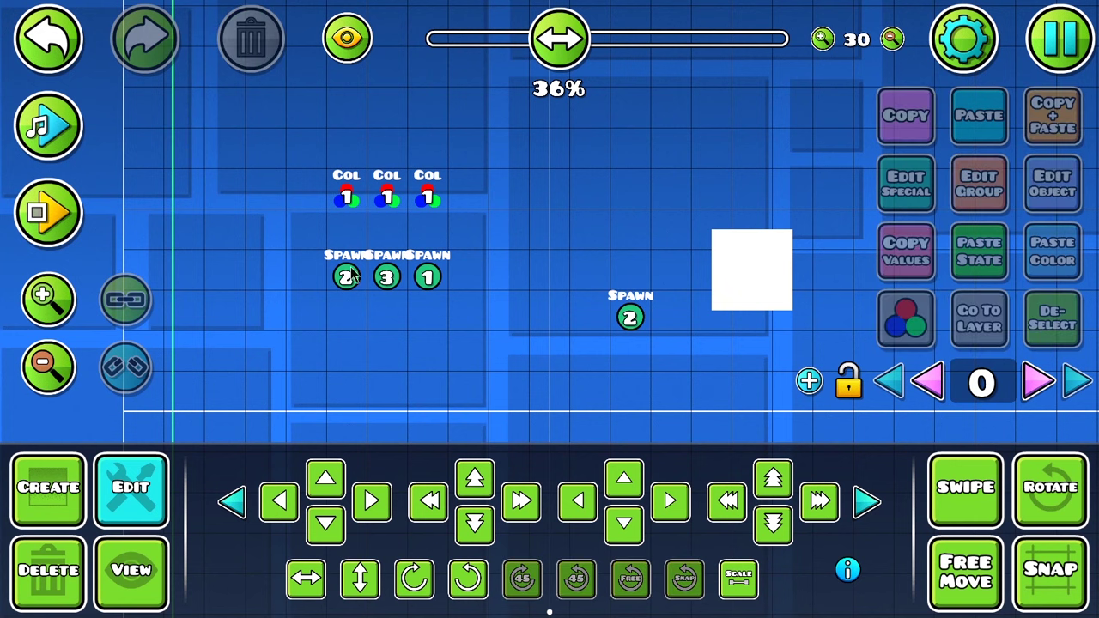
{"action": "left_click", "coordinate": [349, 196]}
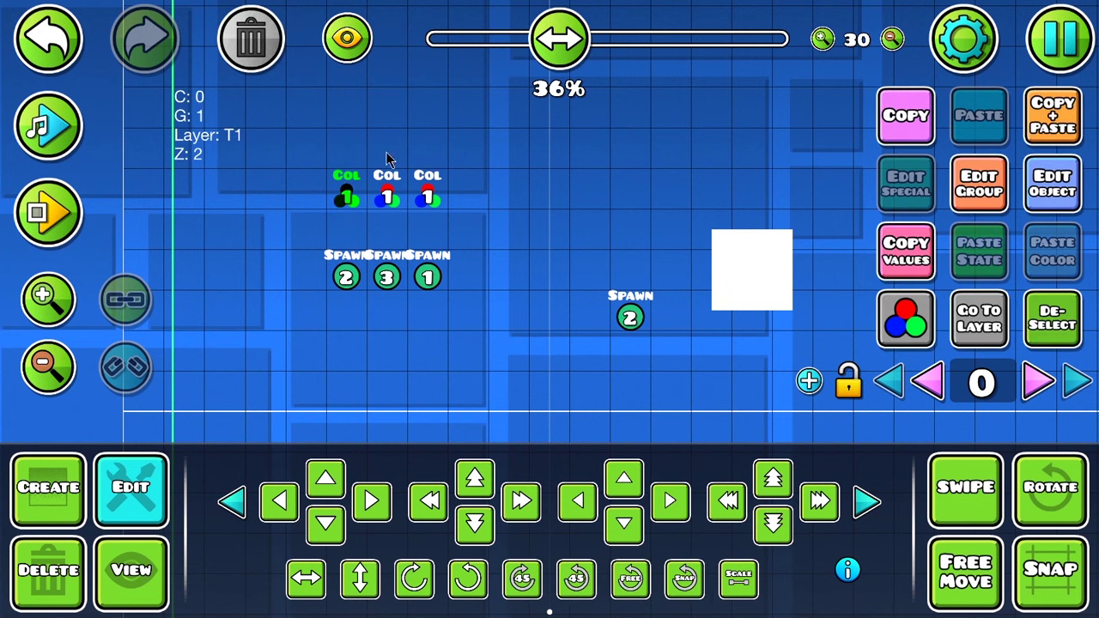
{"action": "left_click", "coordinate": [388, 198]}
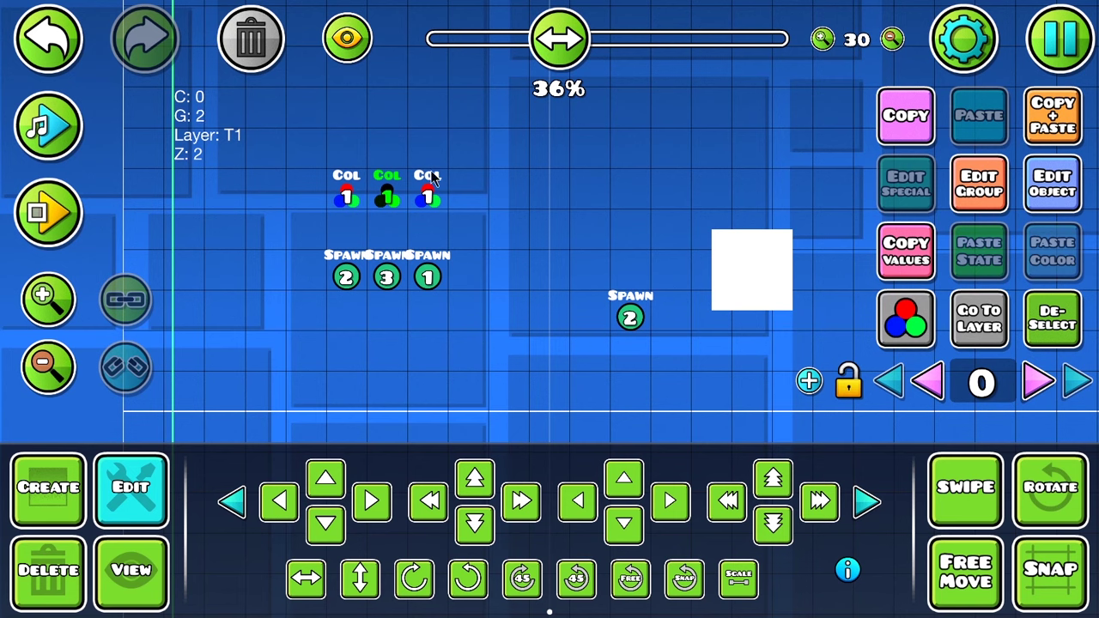
{"action": "left_click", "coordinate": [426, 195]}
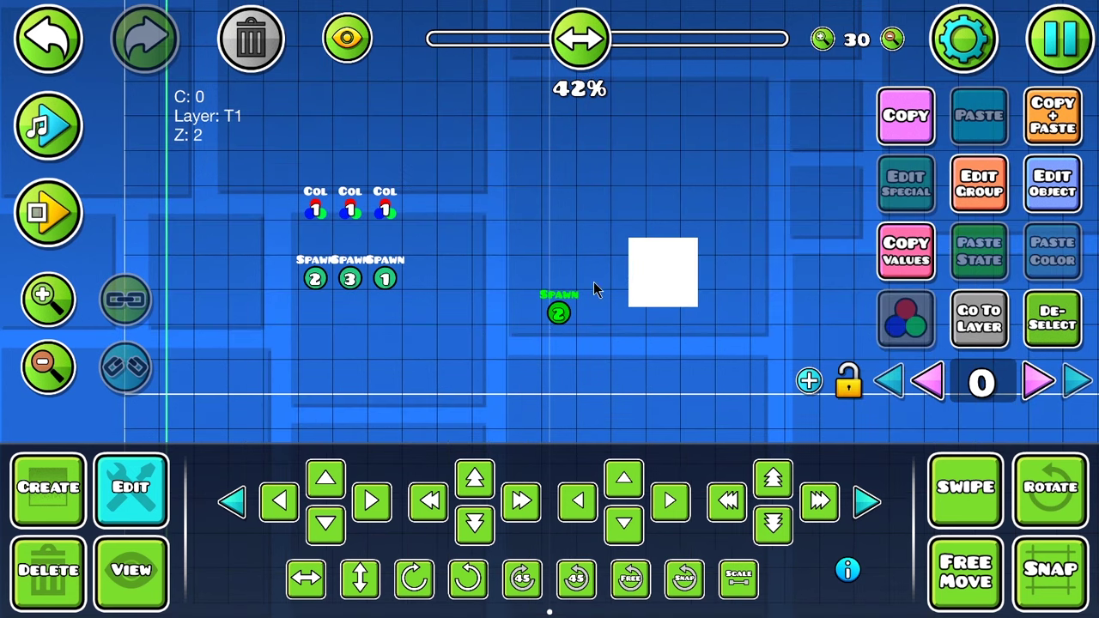
Play back the level in the editor to preview the block's color sequence, and stop the playback.
{"action": "left_click_drag", "start_coordinate": [605, 249], "coordinate": [503, 362]}
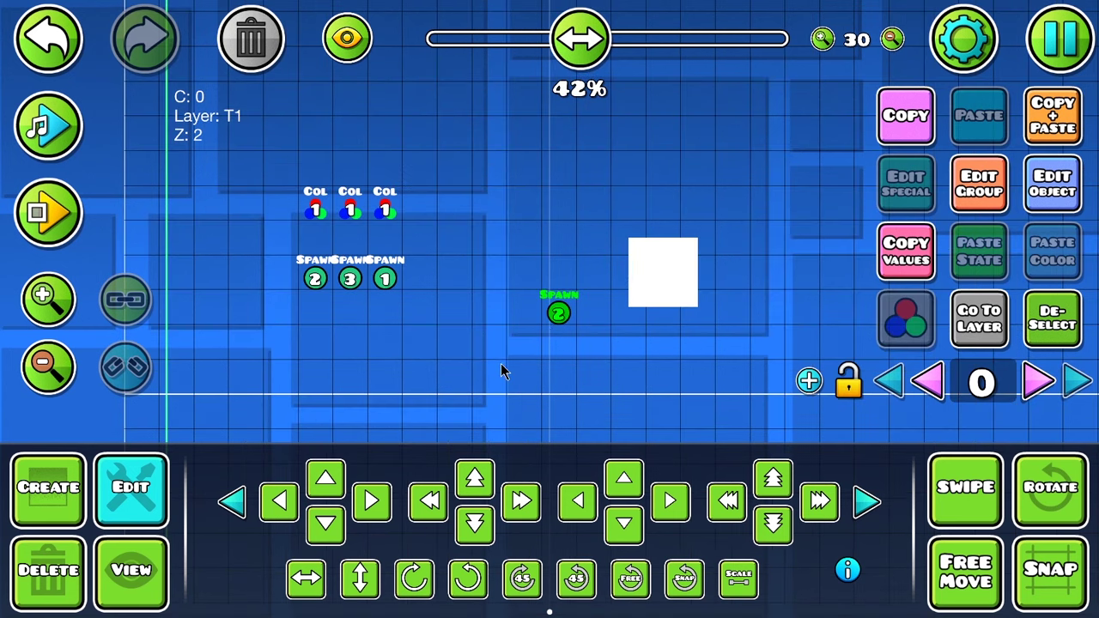
{"action": "left_click", "coordinate": [737, 504]}
{"action": "left_click", "coordinate": [736, 504]}
{"action": "left_click", "coordinate": [818, 504]}
{"action": "left_click", "coordinate": [818, 504]}
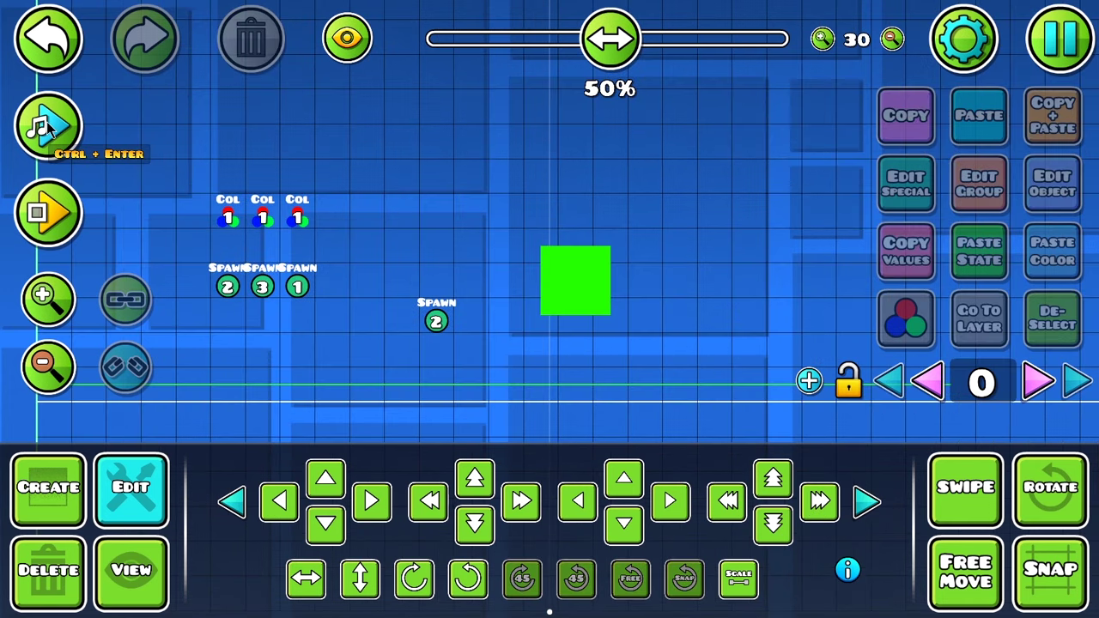
{"action": "left_click", "coordinate": [46, 121]}
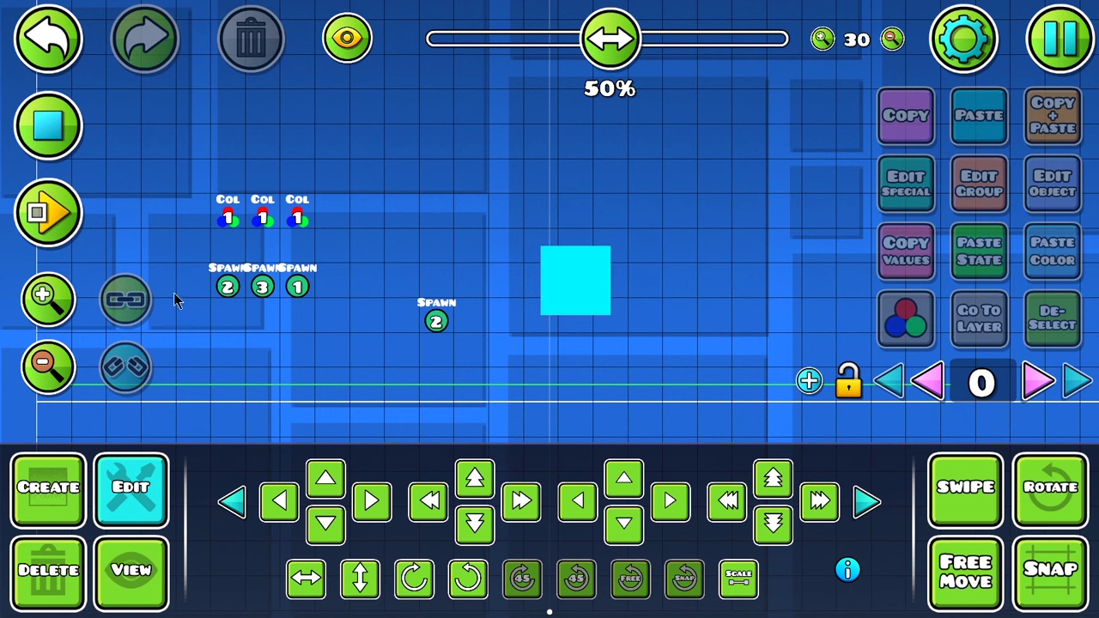
{"action": "left_click", "coordinate": [49, 129]}
Set the delay of the three column spawn triggers to 0.1.
{"action": "left_click_drag", "start_coordinate": [205, 238], "coordinate": [289, 247]}
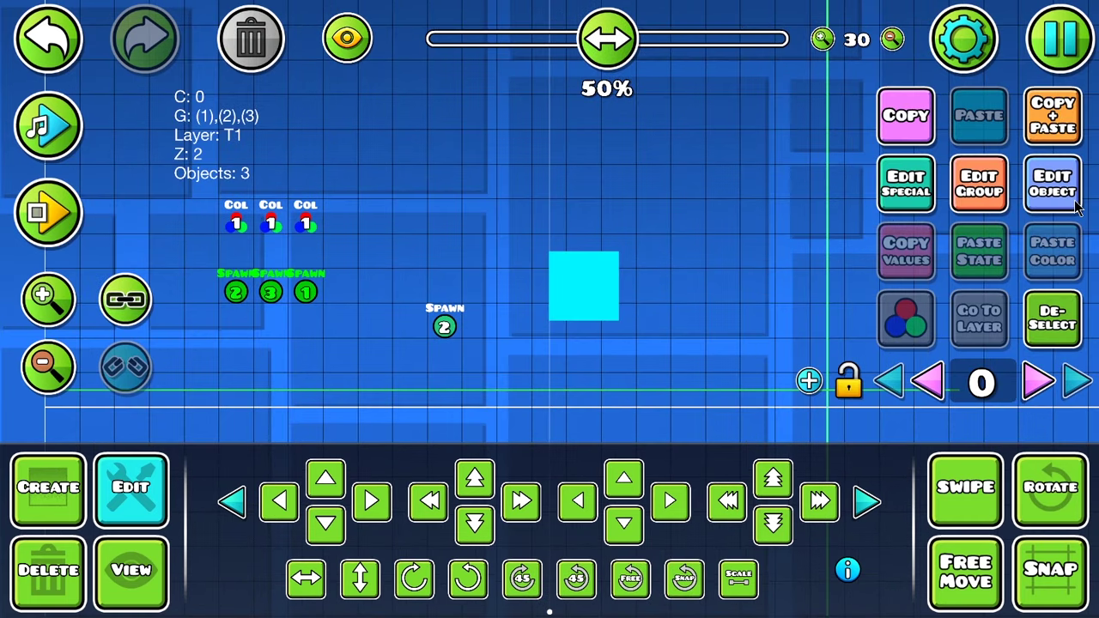
{"action": "left_click", "coordinate": [1075, 203]}
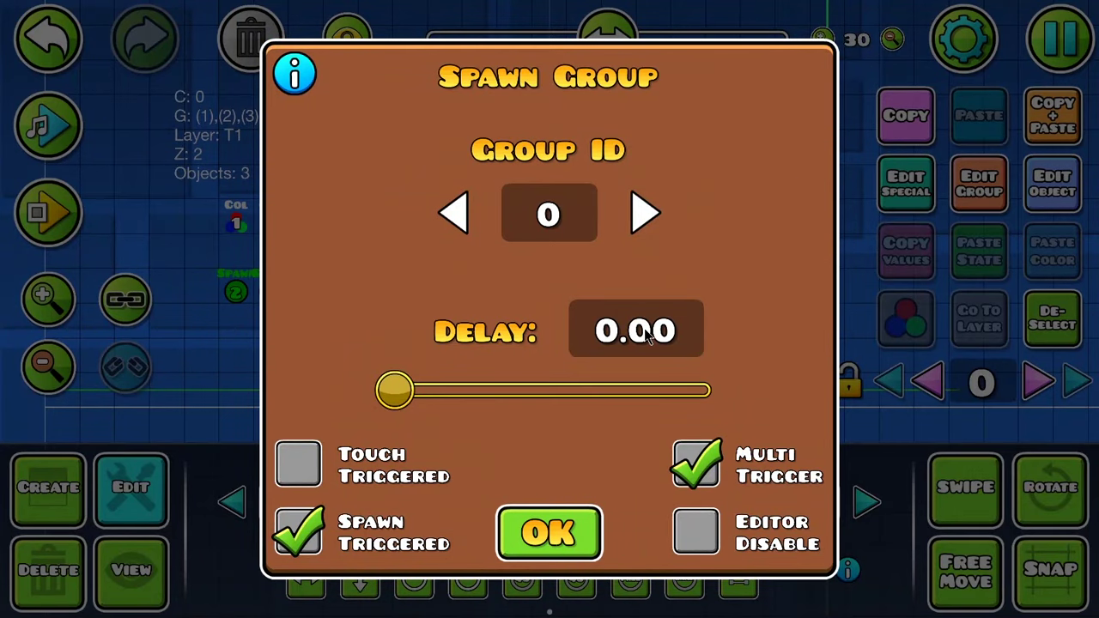
{"action": "left_click", "coordinate": [646, 337]}
{"action": "type", "text": "1"}
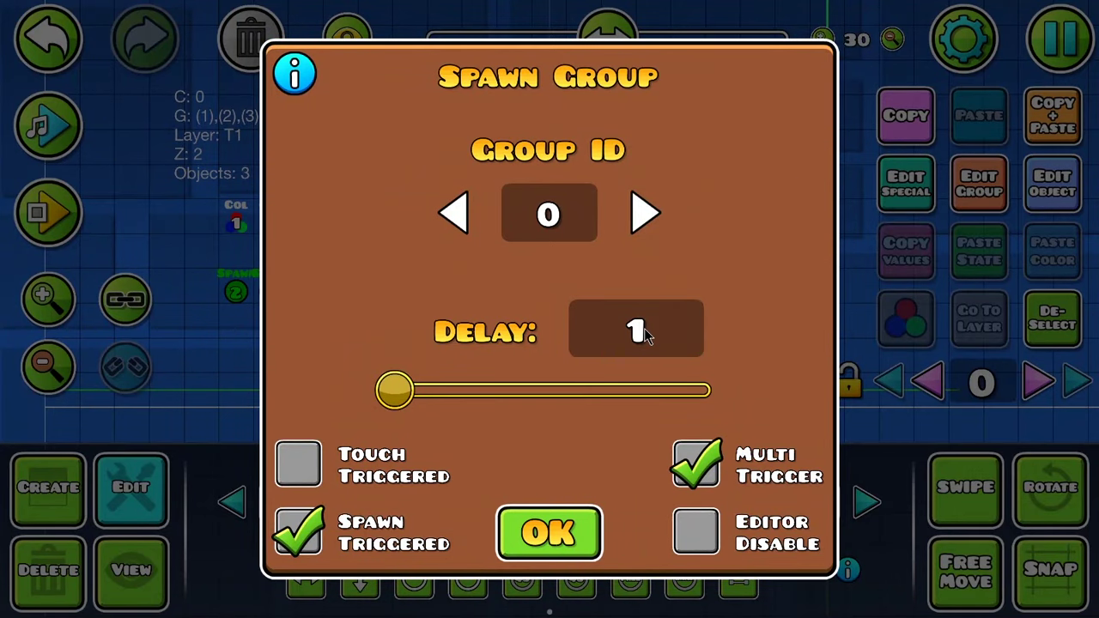
{"action": "key", "text": "BackSpace"}
{"action": "type", "text": "0.1"}
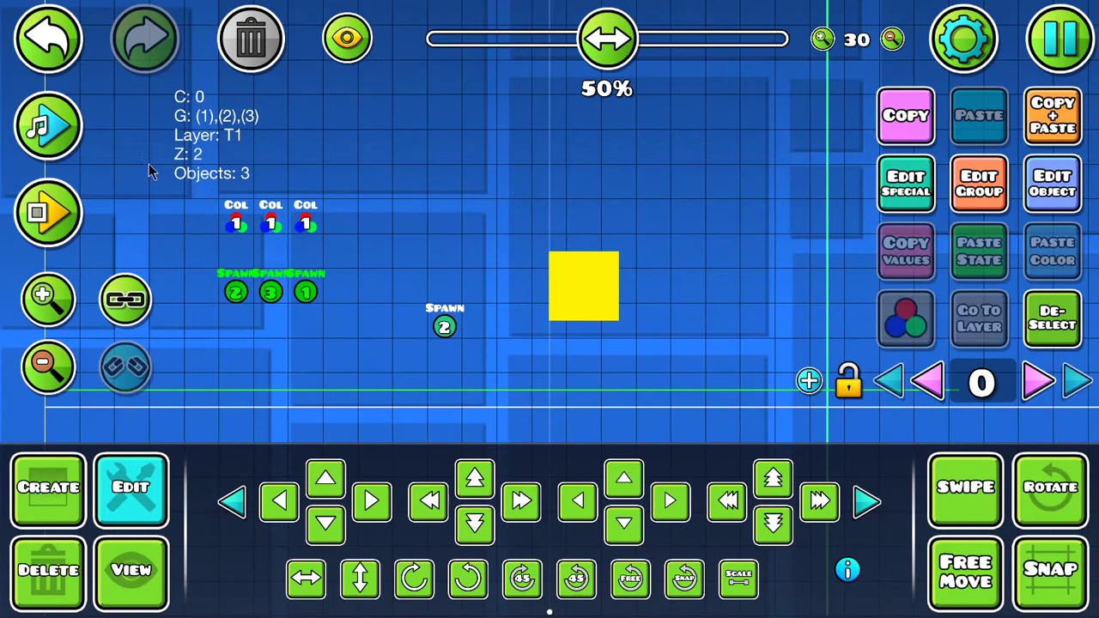
Shift the six column triggers one grid cell left and preview the faster color sequence in the editor.
{"action": "left_click_drag", "start_coordinate": [334, 167], "coordinate": [225, 245]}
{"action": "key", "text": "a"}
{"action": "left_click", "coordinate": [1054, 316]}
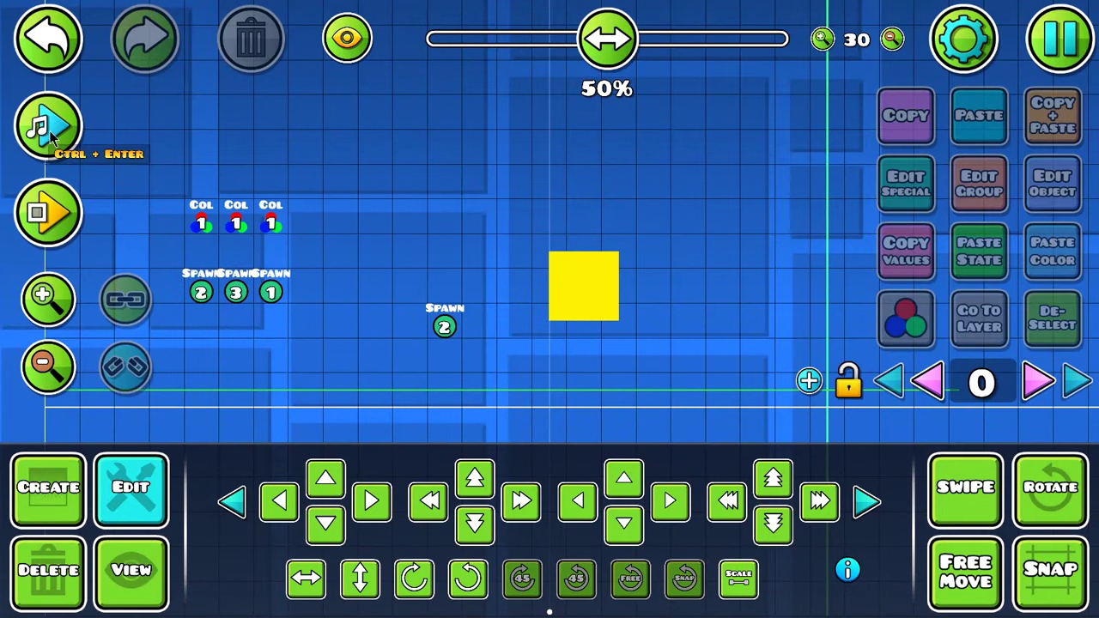
{"action": "left_click", "coordinate": [50, 131]}
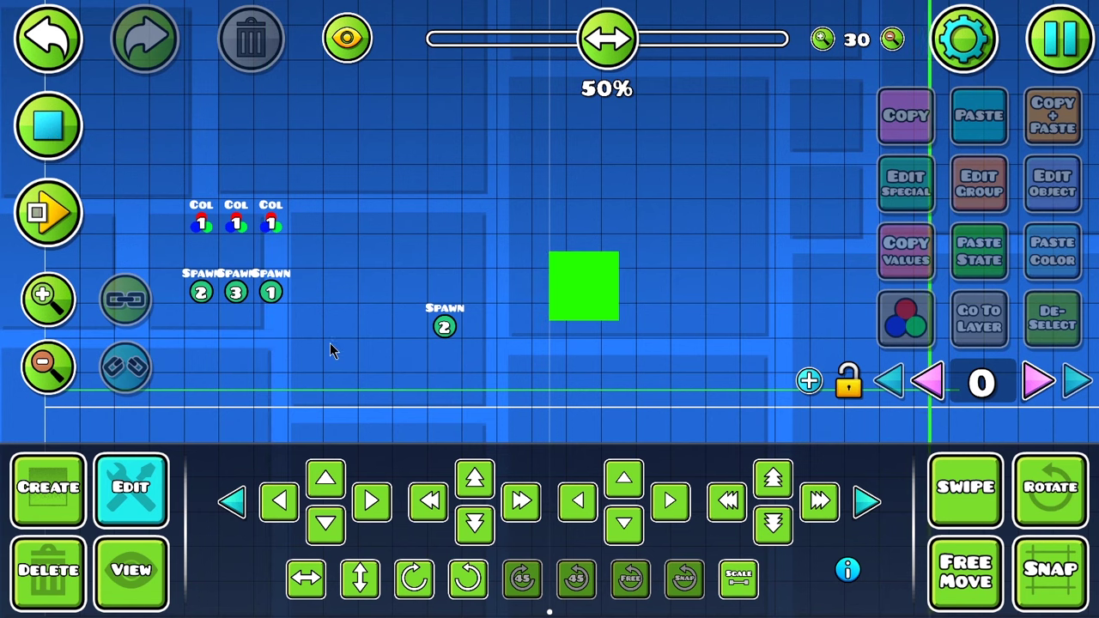
{"action": "left_click", "coordinate": [552, 266]}
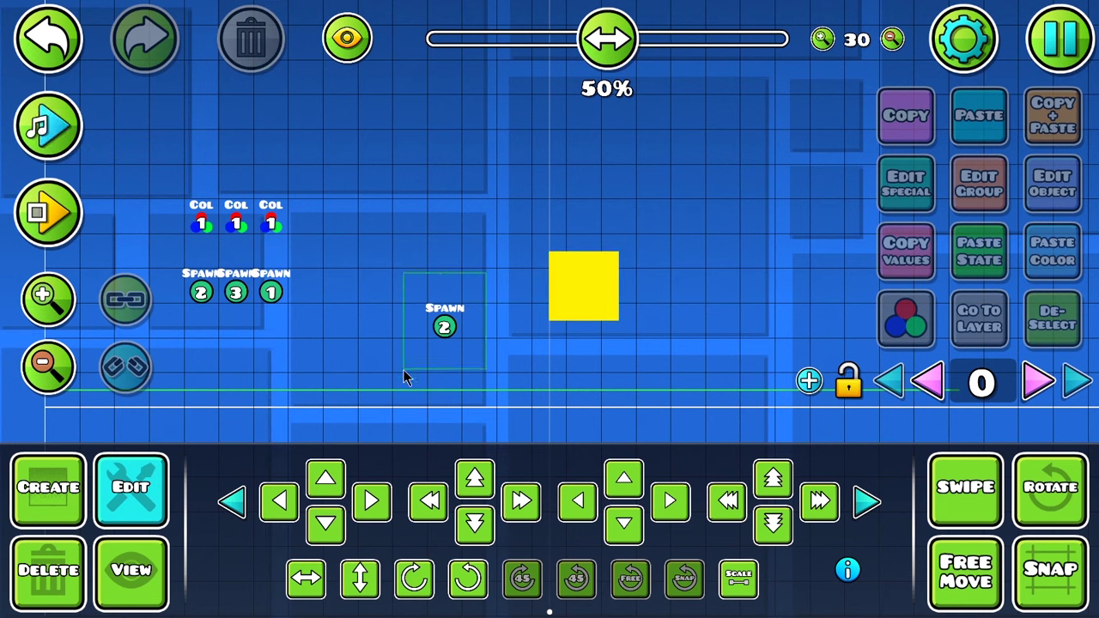
Examine the group ID, delay and trigger options of the separate spawn trigger near the block.
{"action": "left_click", "coordinate": [444, 325]}
{"action": "left_click", "coordinate": [1053, 184]}
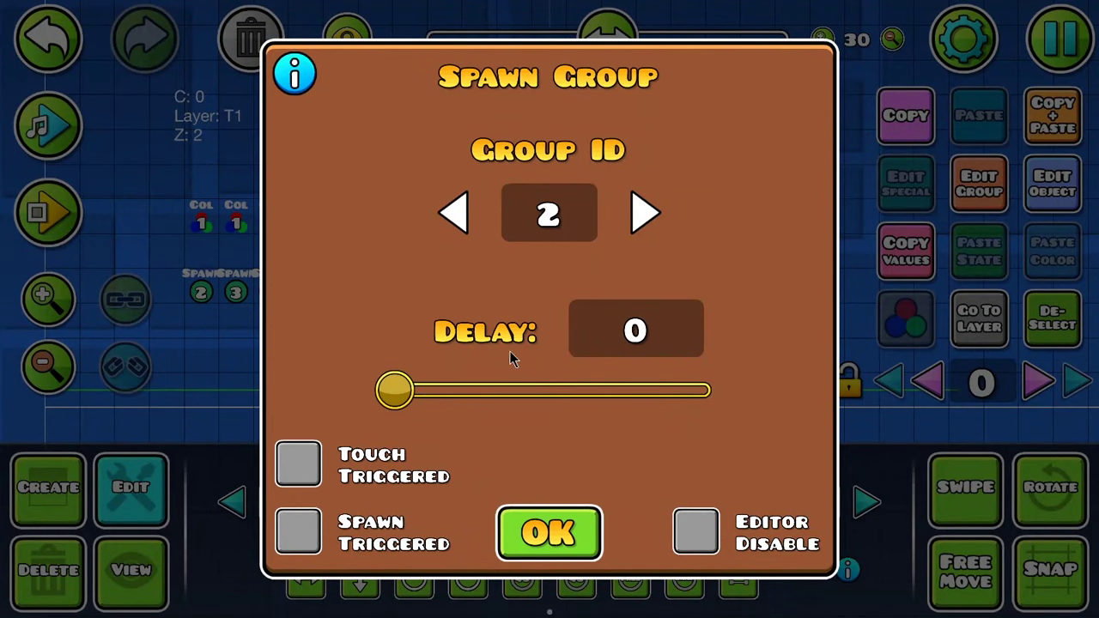
{"action": "left_click", "coordinate": [382, 393]}
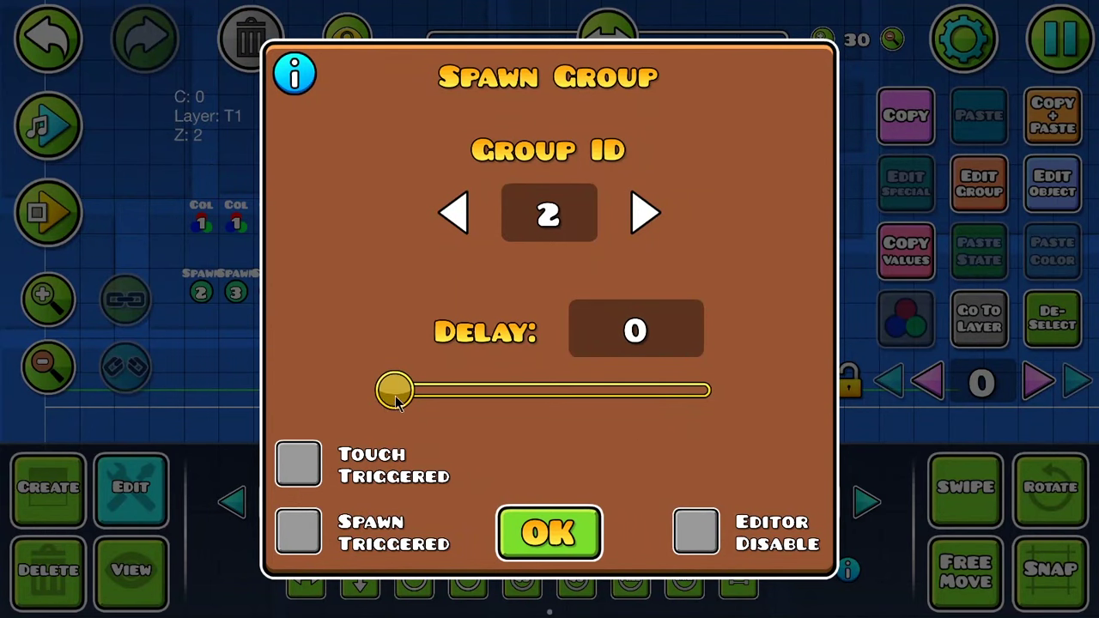
{"action": "left_click", "coordinate": [554, 534]}
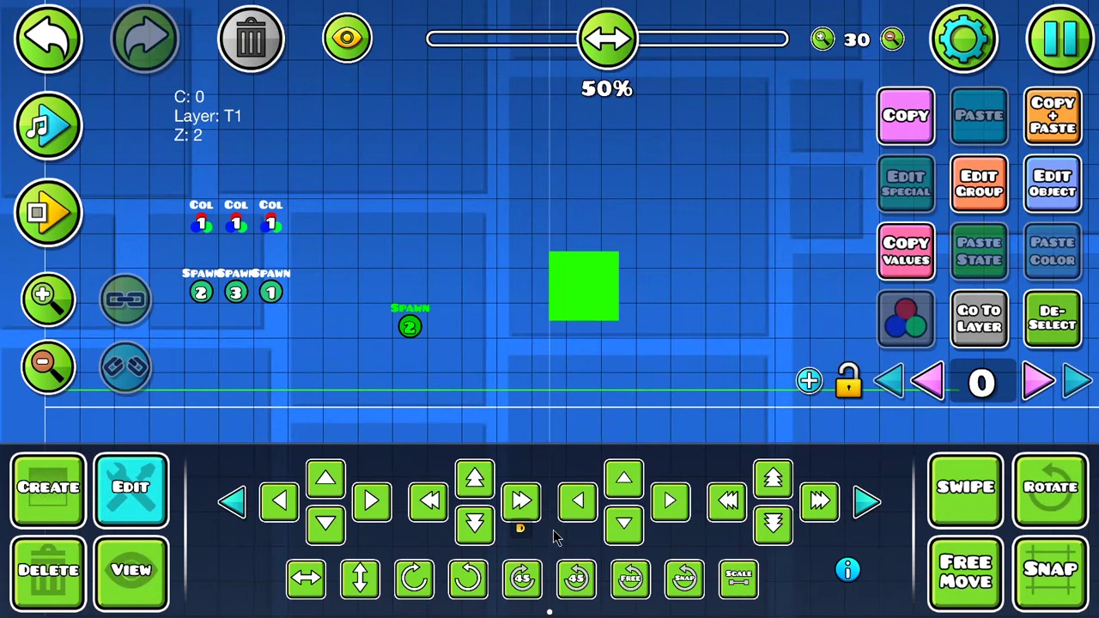
{"action": "left_click", "coordinate": [1053, 182]}
{"action": "mouse_move", "coordinate": [396, 389]}
{"action": "left_mouse_down"}
{"action": "mouse_move", "coordinate": [407, 393]}
{"action": "mouse_move", "coordinate": [383, 393]}
{"action": "left_mouse_up"}
{"action": "left_click", "coordinate": [552, 528]}
Enable Touch Triggered on the separate spawn trigger and review its settings.
{"action": "left_click", "coordinate": [1052, 183]}
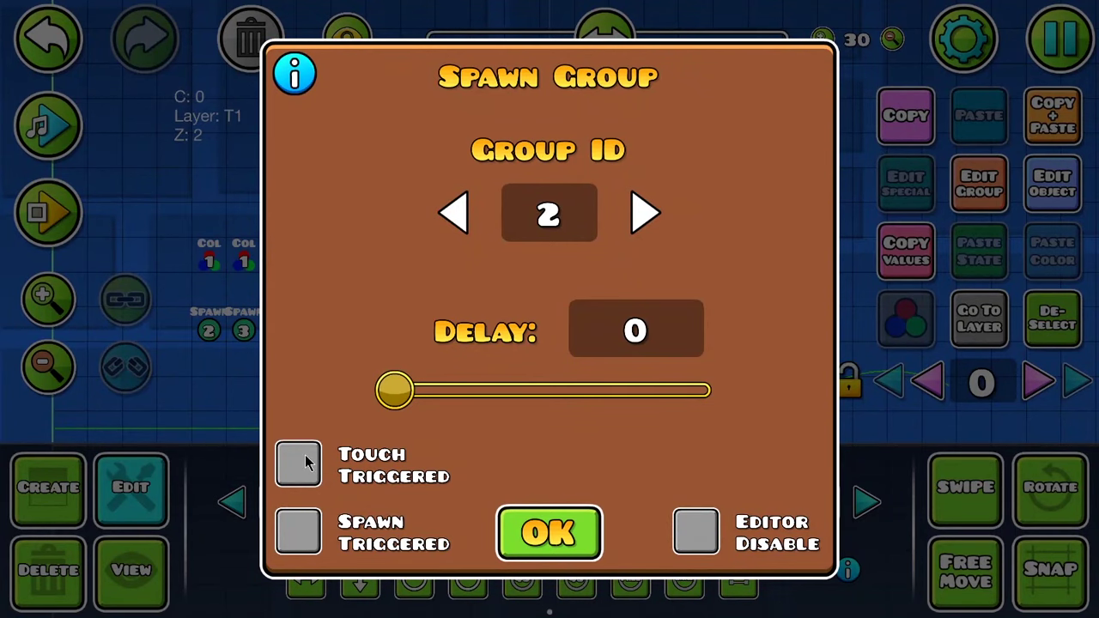
{"action": "left_click", "coordinate": [298, 464]}
{"action": "left_click", "coordinate": [550, 530]}
{"action": "scroll", "coordinate": [440, 260], "scroll_direction": "up", "scroll_amount": 2}
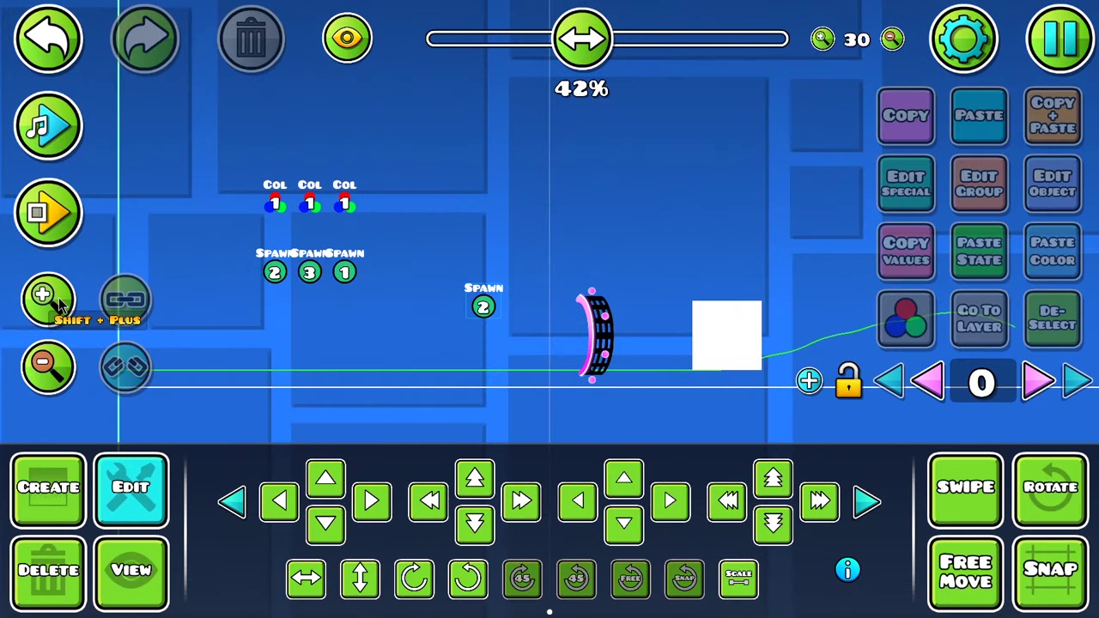
{"action": "left_click", "coordinate": [558, 281]}
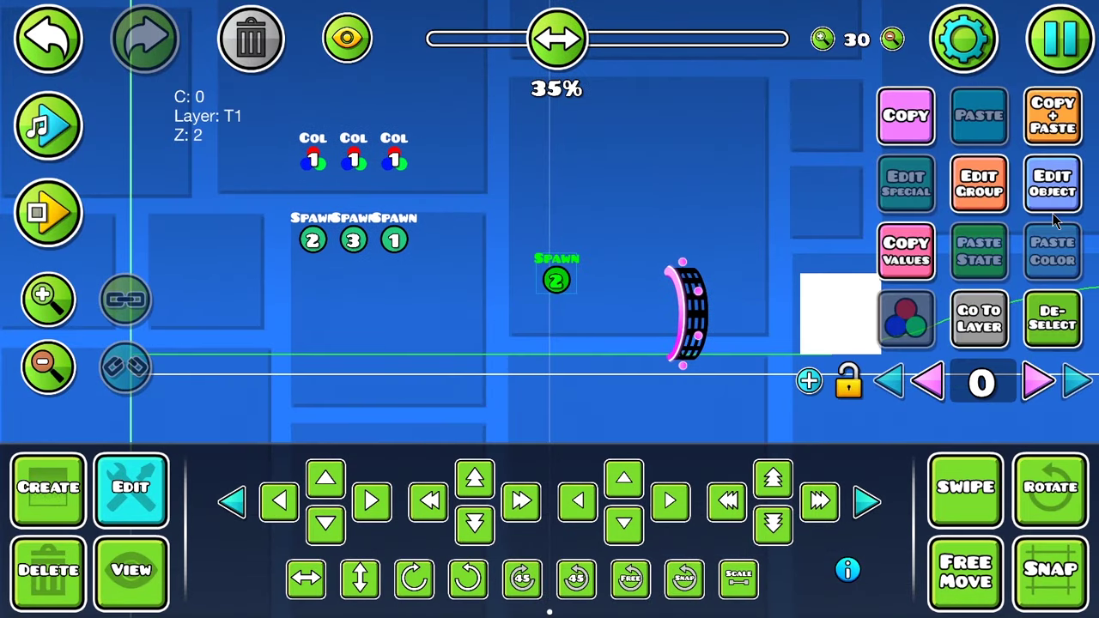
{"action": "left_click", "coordinate": [1053, 183]}
{"action": "left_click", "coordinate": [578, 517]}
Move all seven triggers one grid cell up and two grid cells left.
{"action": "left_click_drag", "start_coordinate": [419, 240], "coordinate": [296, 129]}
{"action": "key", "text": "w"}
{"action": "key", "text": "a"}
{"action": "key", "text": "a"}
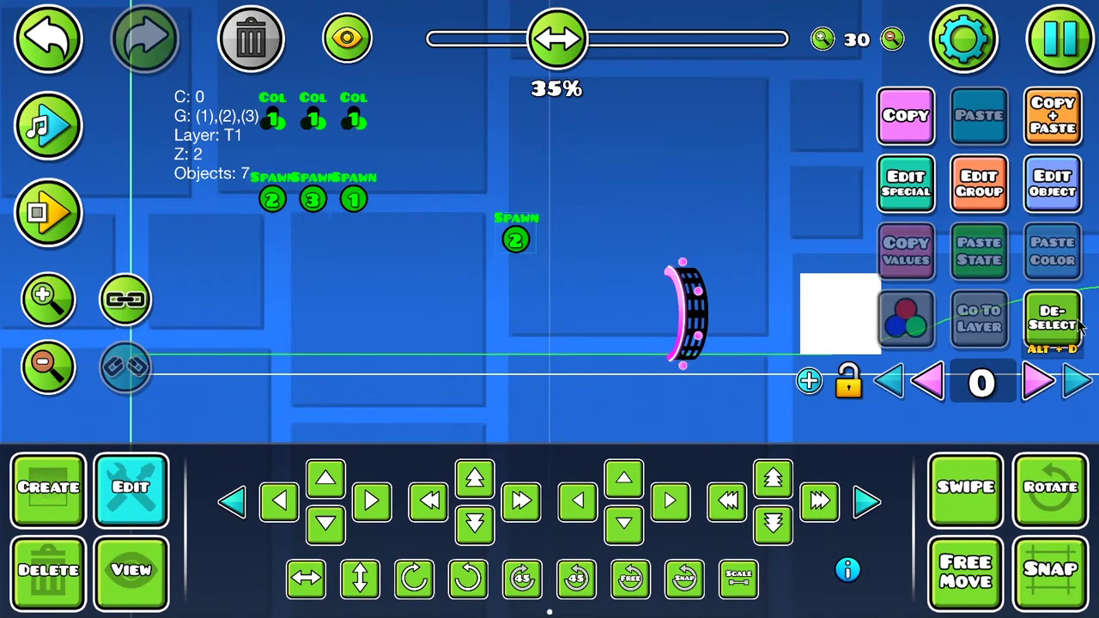
{"action": "key", "text": "alt+d"}
Move the touch-triggered spawn trigger alone one more grid cell left.
{"action": "left_click", "coordinate": [490, 227]}
{"action": "key", "text": "s"}
{"action": "key", "text": "w"}
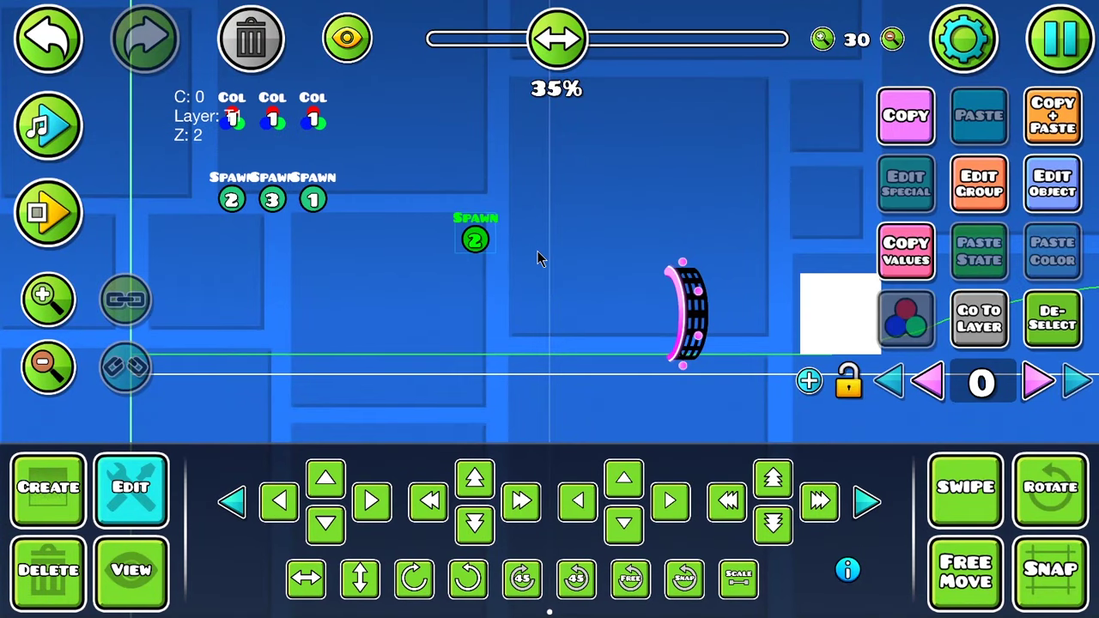
{"action": "key", "text": "a"}
Playtest the level, jumping into the touch-triggered spawn trigger to check the block's color sequence, and end the test.
{"action": "key", "text": "Return"}
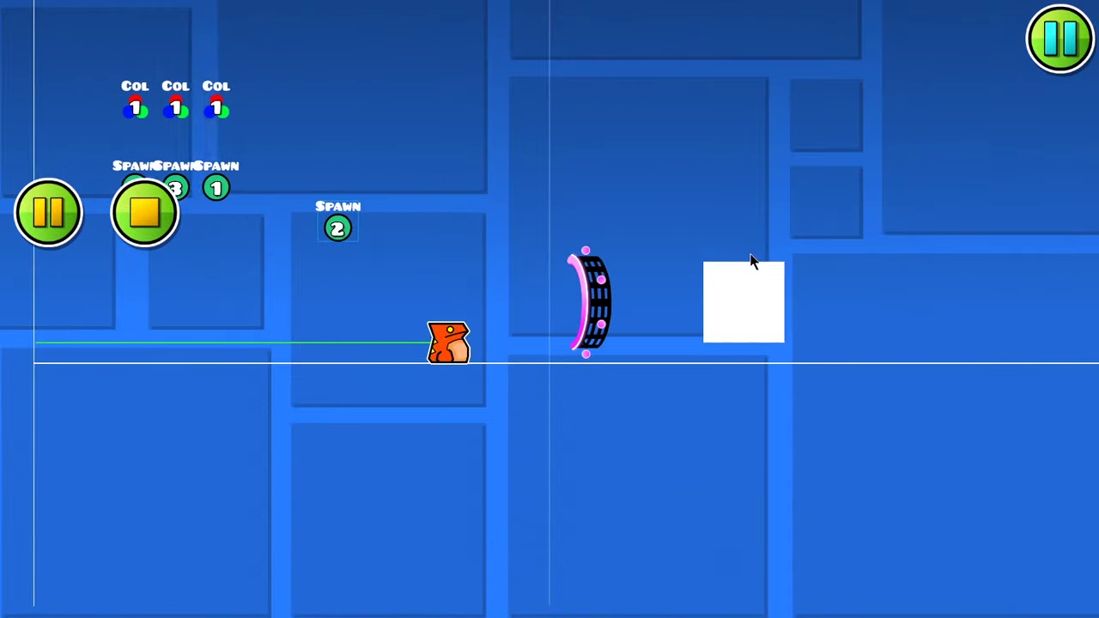
{"action": "left_click", "coordinate": [750, 255]}
{"action": "left_click", "coordinate": [749, 255]}
{"action": "left_click", "coordinate": [750, 255]}
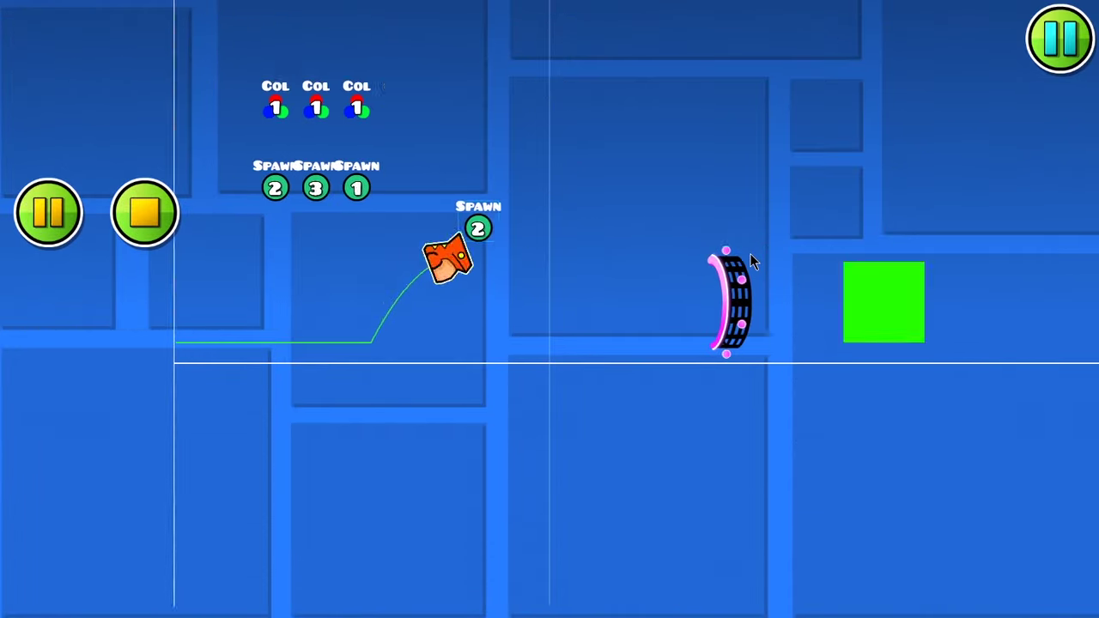
{"action": "left_click", "coordinate": [749, 255]}
{"action": "left_click", "coordinate": [749, 255]}
{"action": "left_click", "coordinate": [750, 255]}
{"action": "key", "text": "Return"}
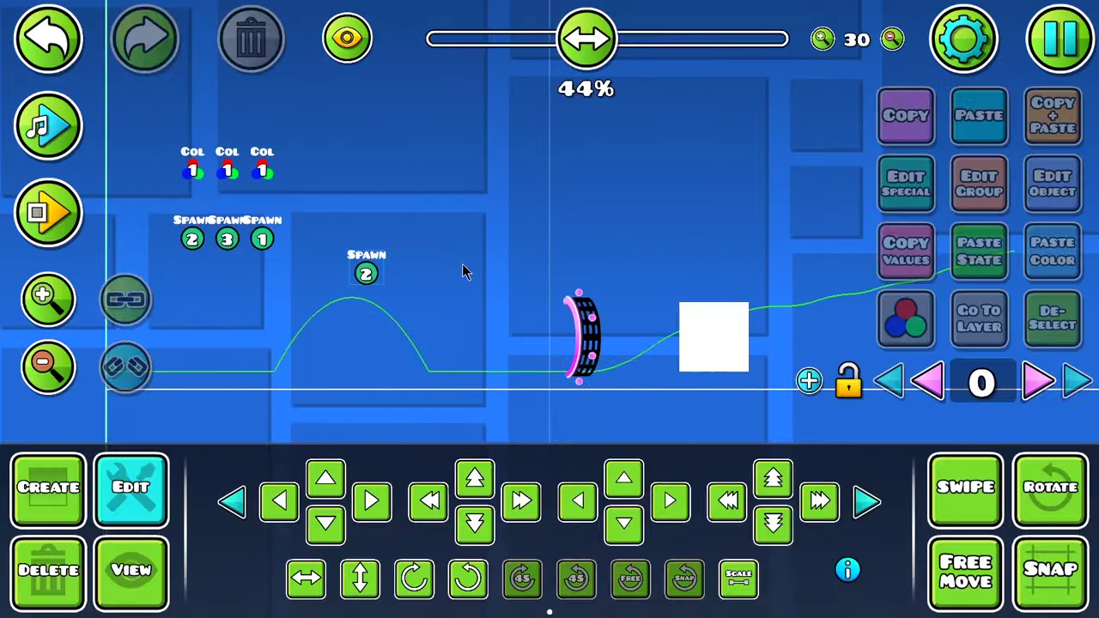